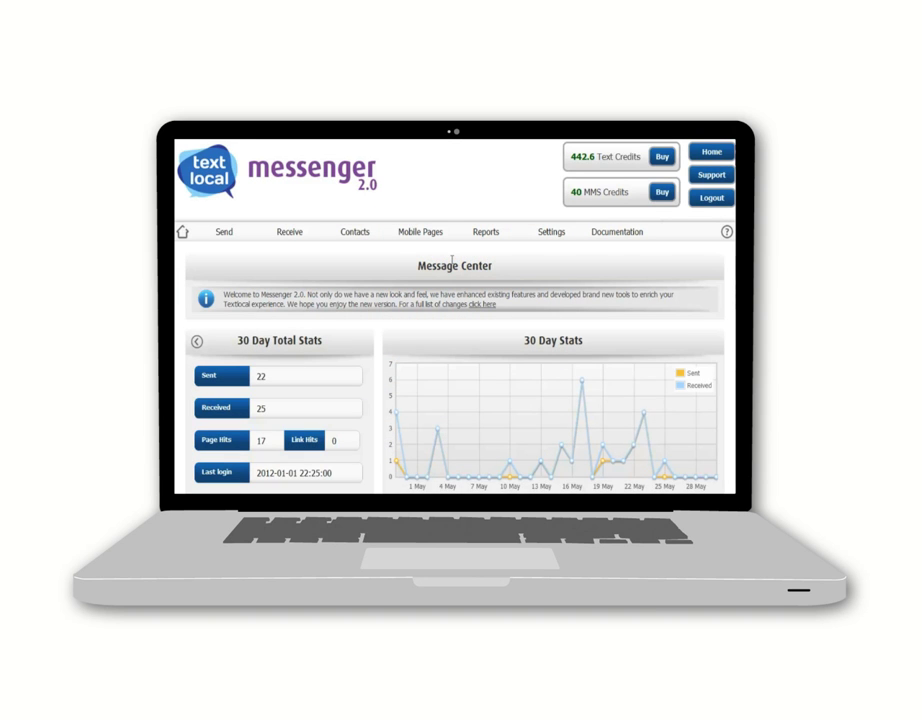
# Create a new mobile page titled 'My Football Team'.
pyautogui.click(427, 234)
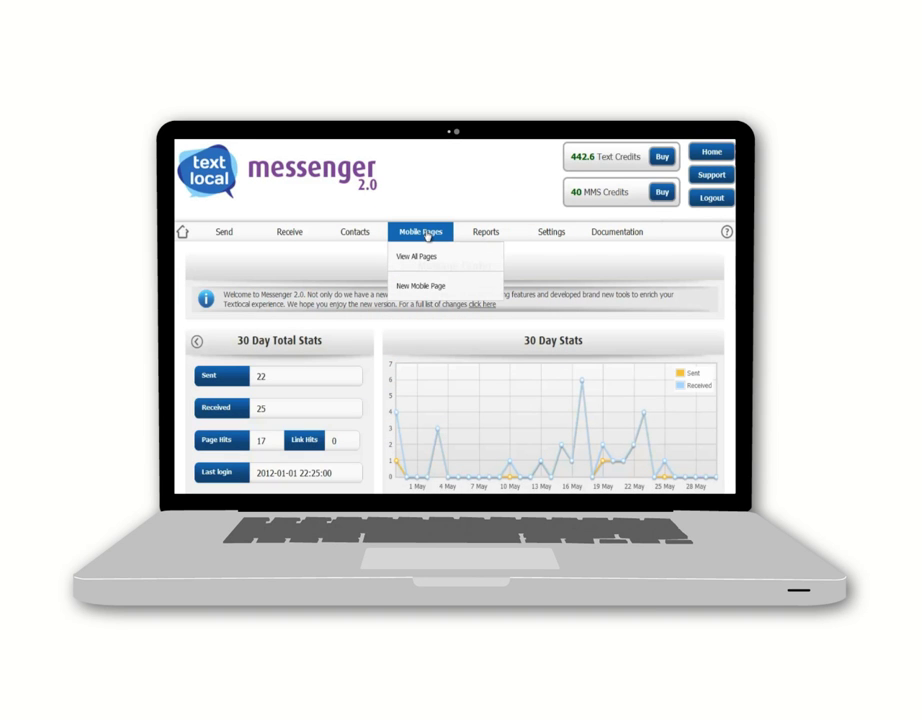
pyautogui.click(416, 256)
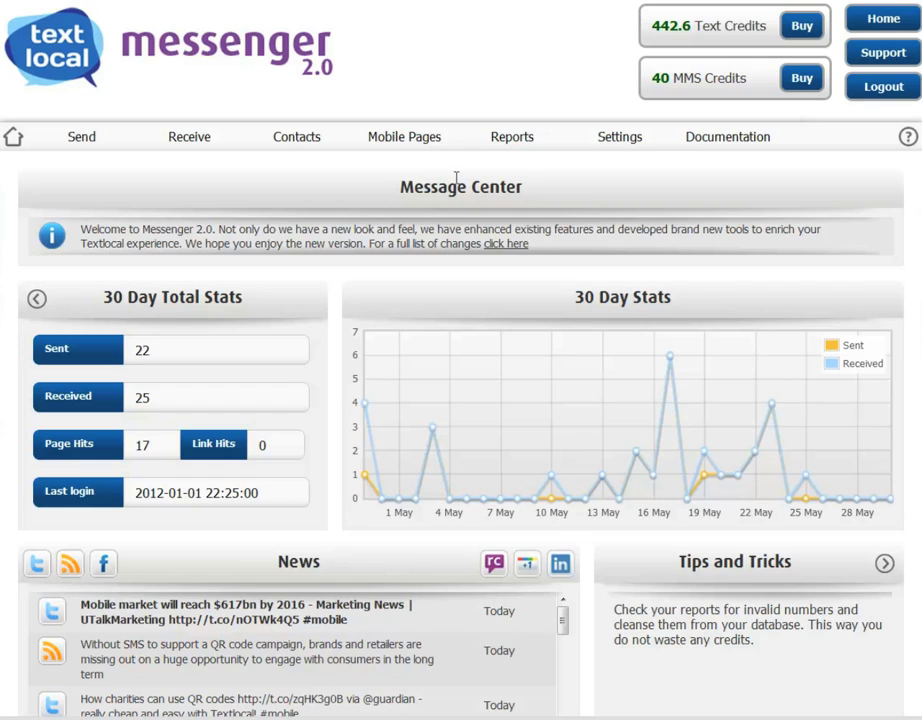
pyautogui.moveTo(416, 143)
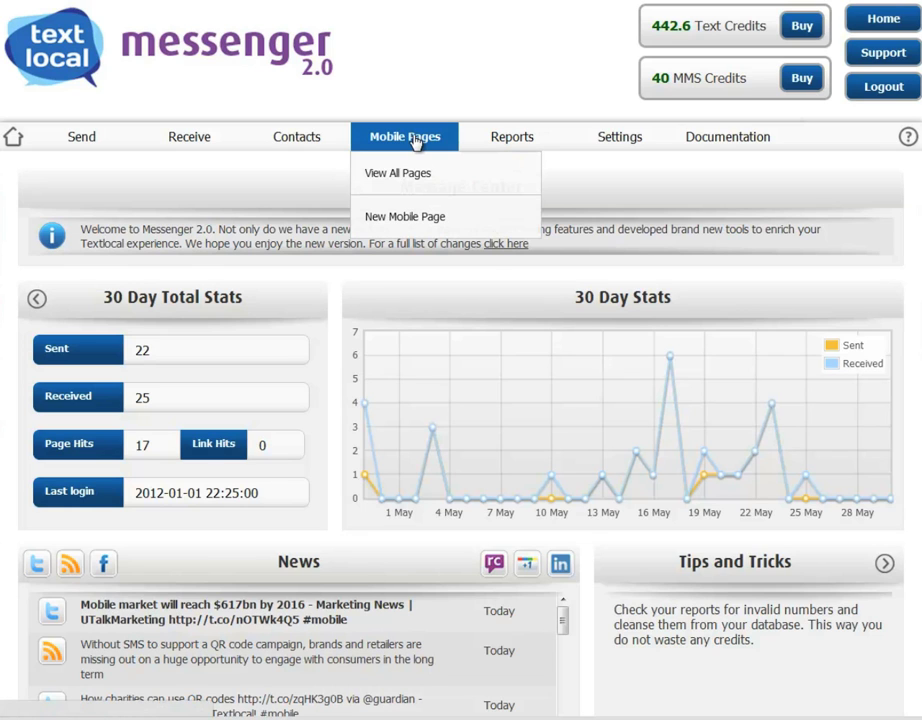
pyautogui.click(413, 141)
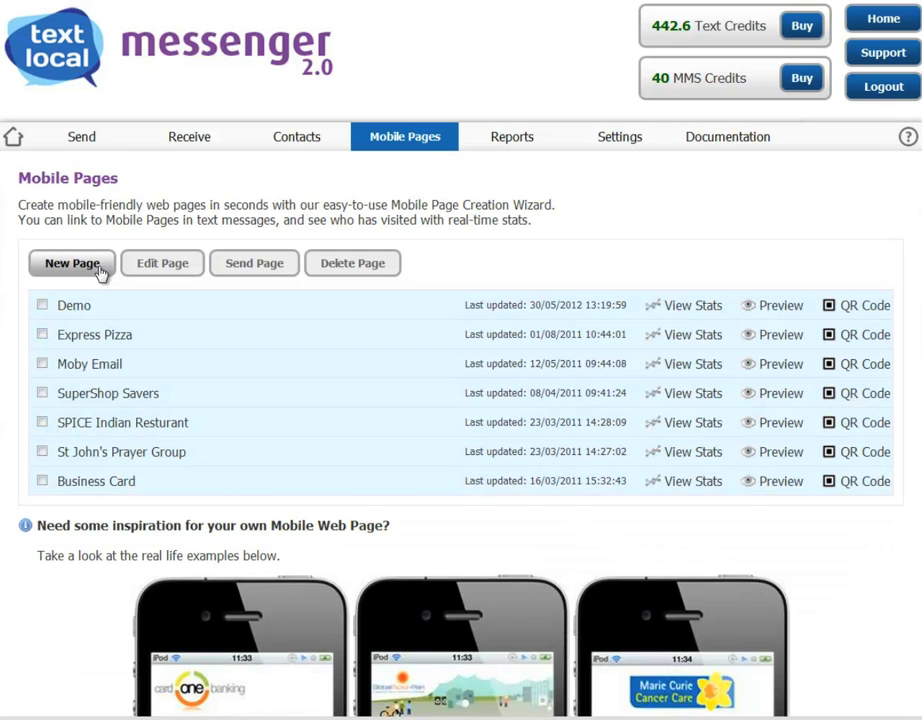
pyautogui.click(100, 265)
pyautogui.click(160, 255)
pyautogui.write('My Football Team')
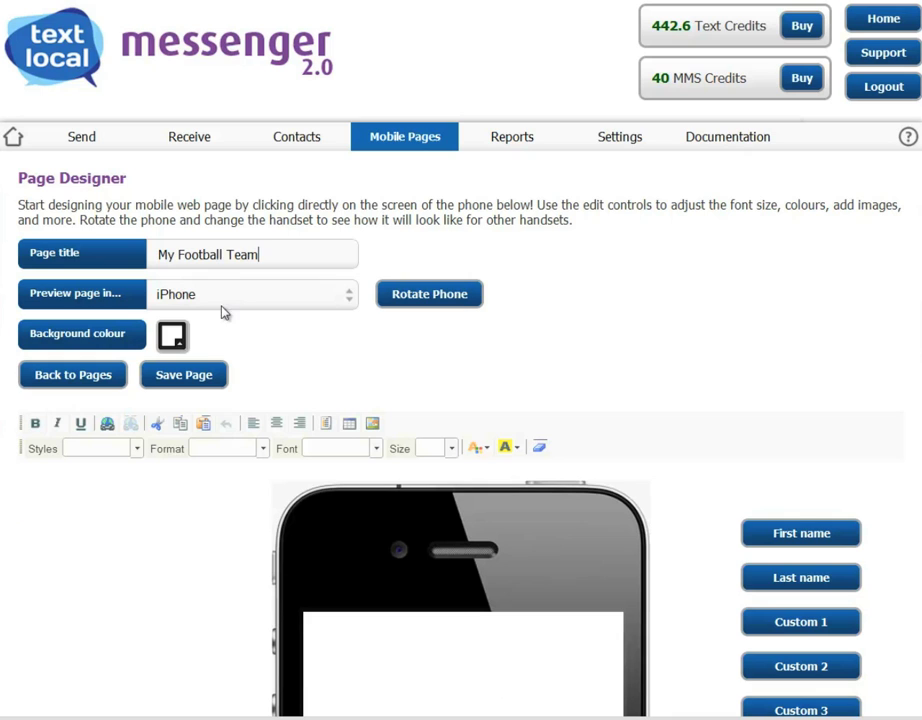
# Preview the page on a Blackberry, rotating it to landscape and back to portrait.
pyautogui.click(349, 296)
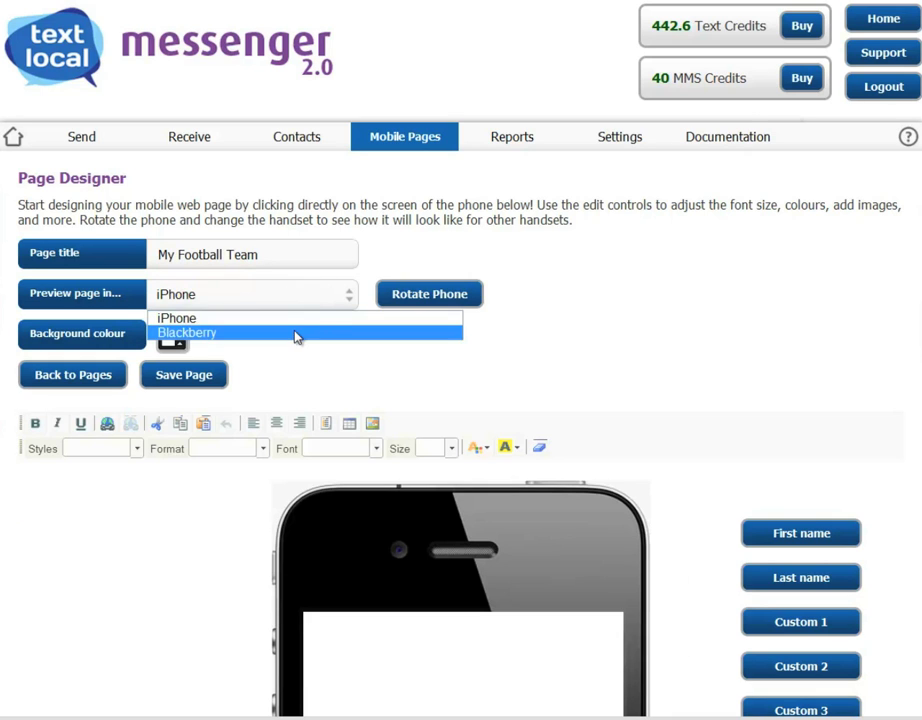
pyautogui.click(298, 334)
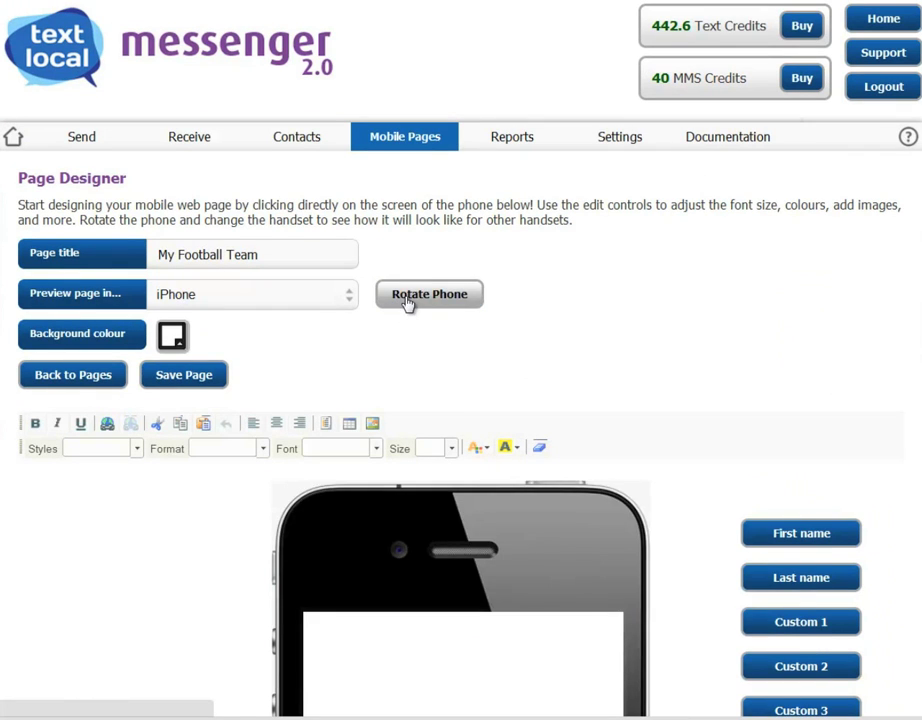
pyautogui.click(407, 298)
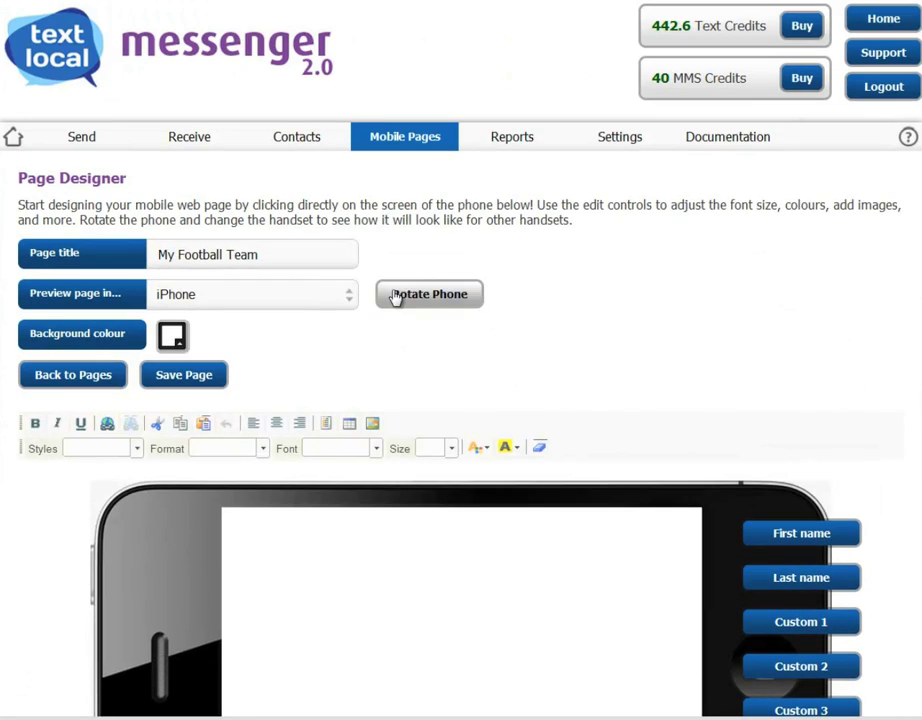
pyautogui.click(393, 25)
# Set the page background colour to dark green (#238503).
pyautogui.click(175, 103)
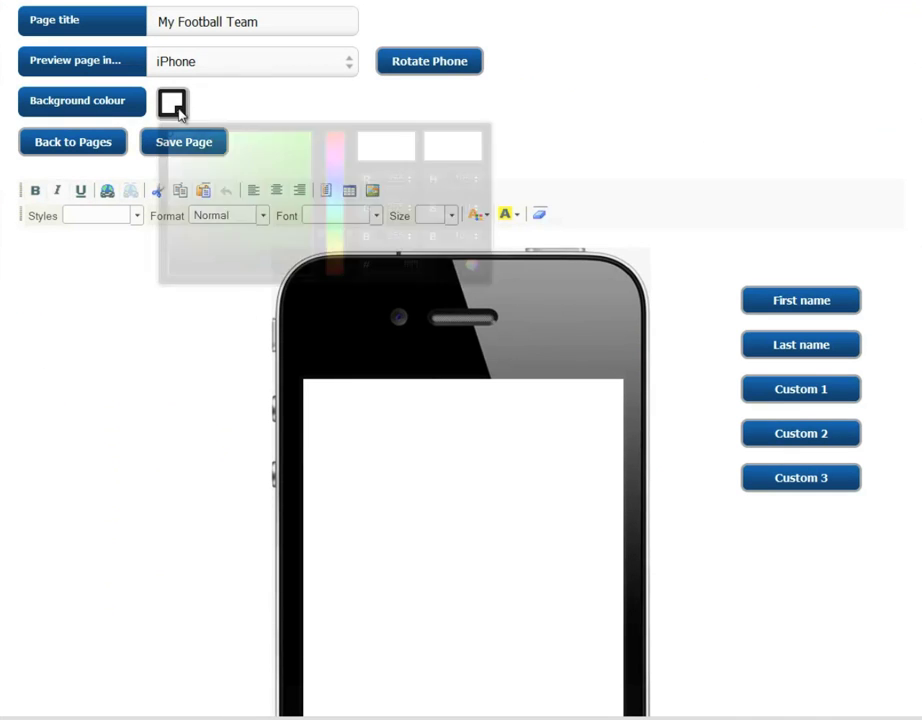
pyautogui.moveTo(237, 144)
pyautogui.mouseDown()
pyautogui.moveTo(320, 182)
pyautogui.moveTo(320, 200)
pyautogui.mouseUp()
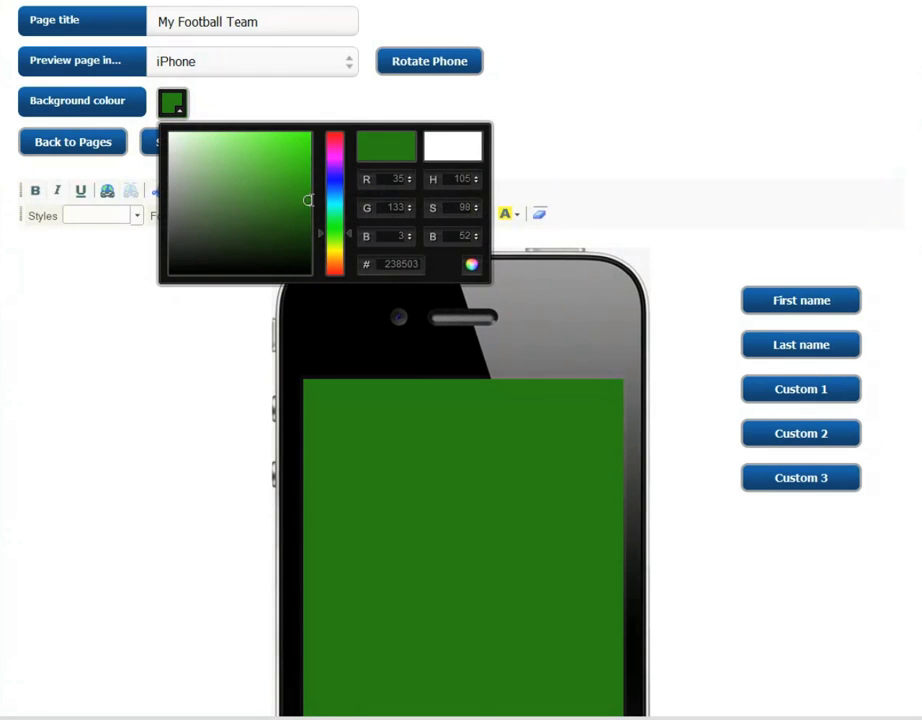
pyautogui.click(389, 116)
pyautogui.scroll(-1, 169, 168)
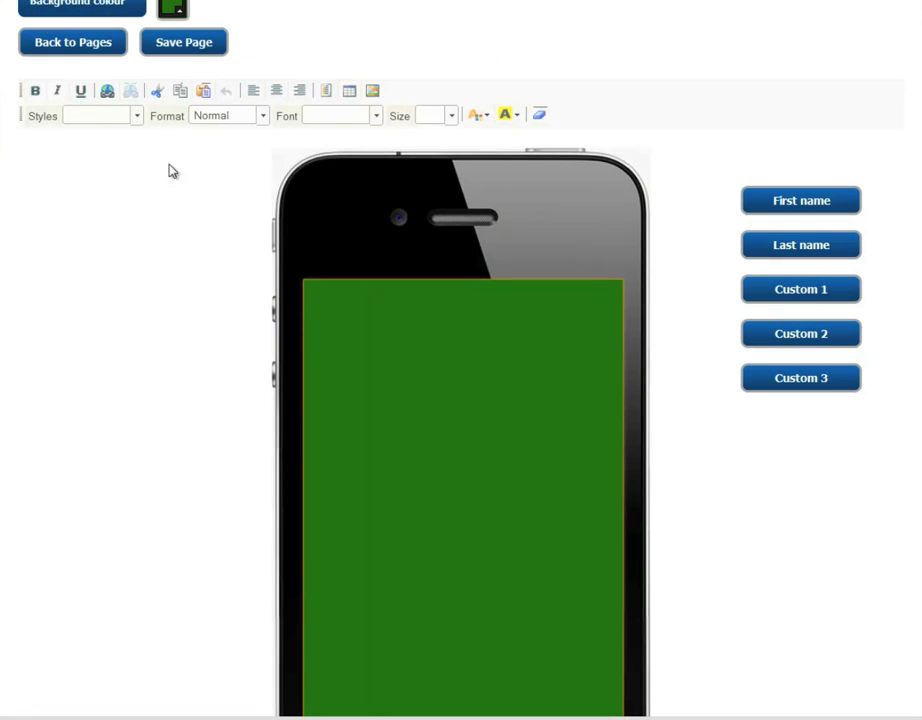
pyautogui.click(405, 317)
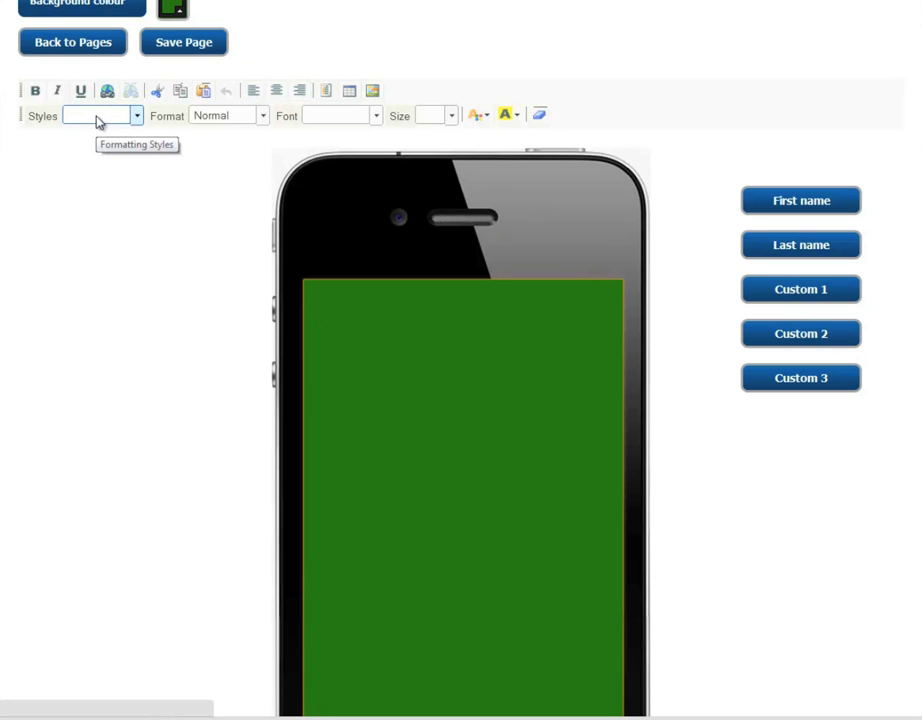
# Look through the available formatting styles and font sizes.
pyautogui.click(136, 116)
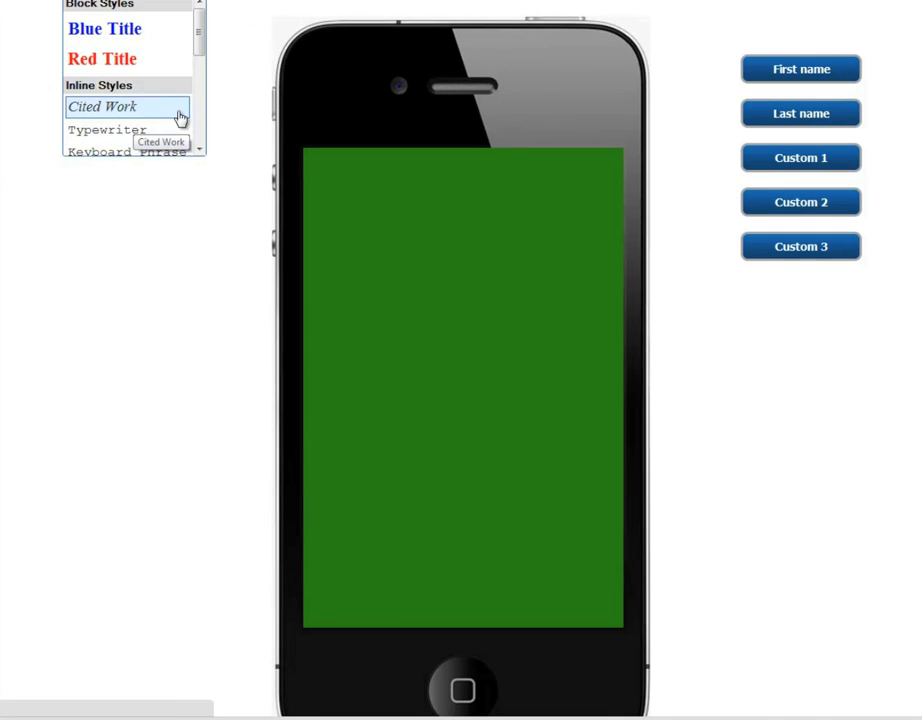
pyautogui.scroll(3, 261, 247)
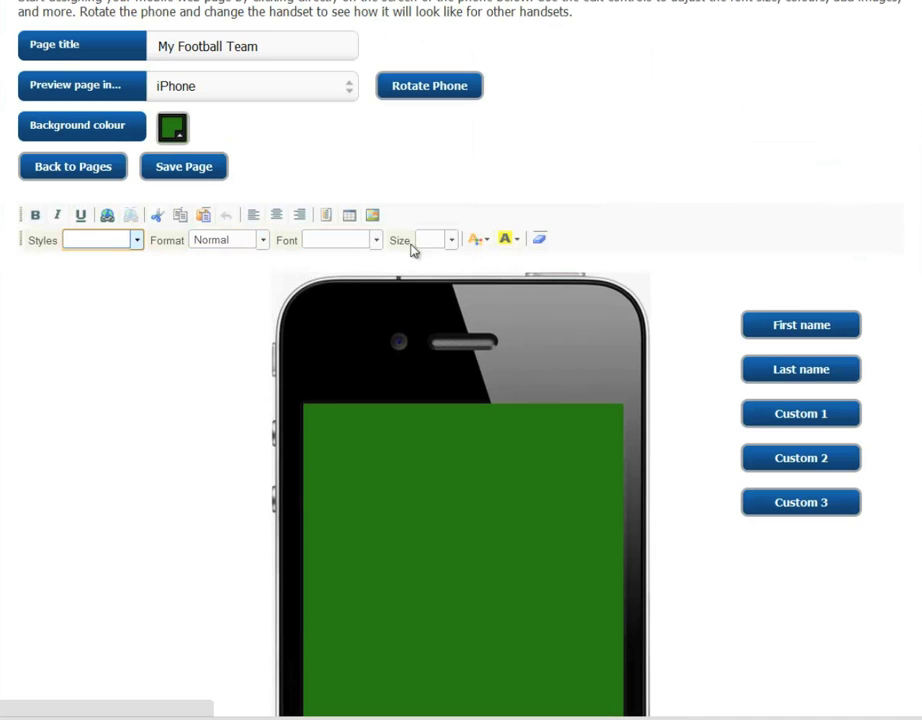
pyautogui.click(451, 240)
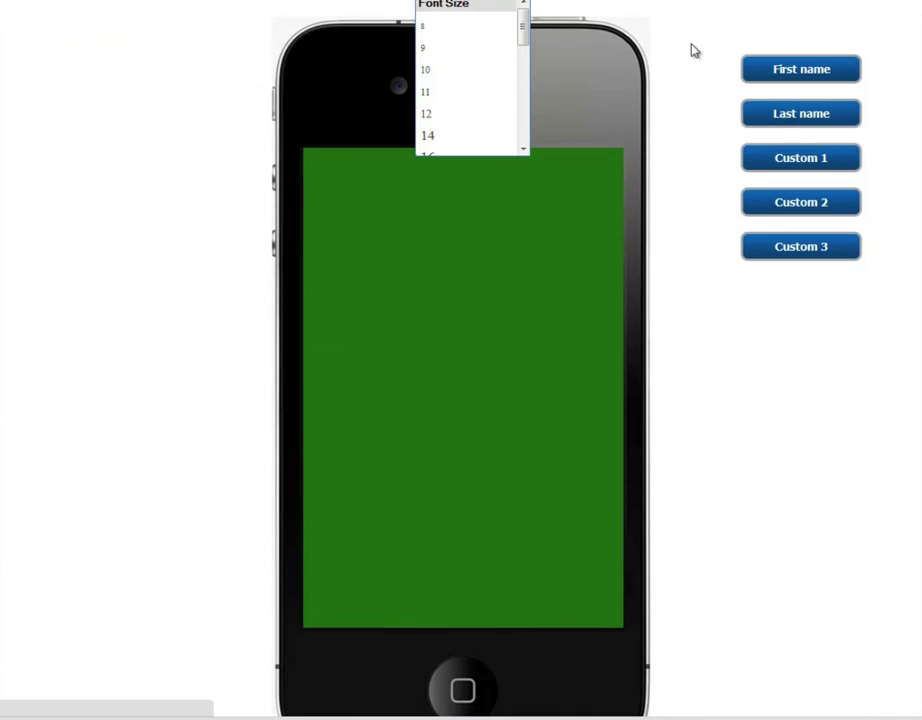
pyautogui.scroll(3, 399, 338)
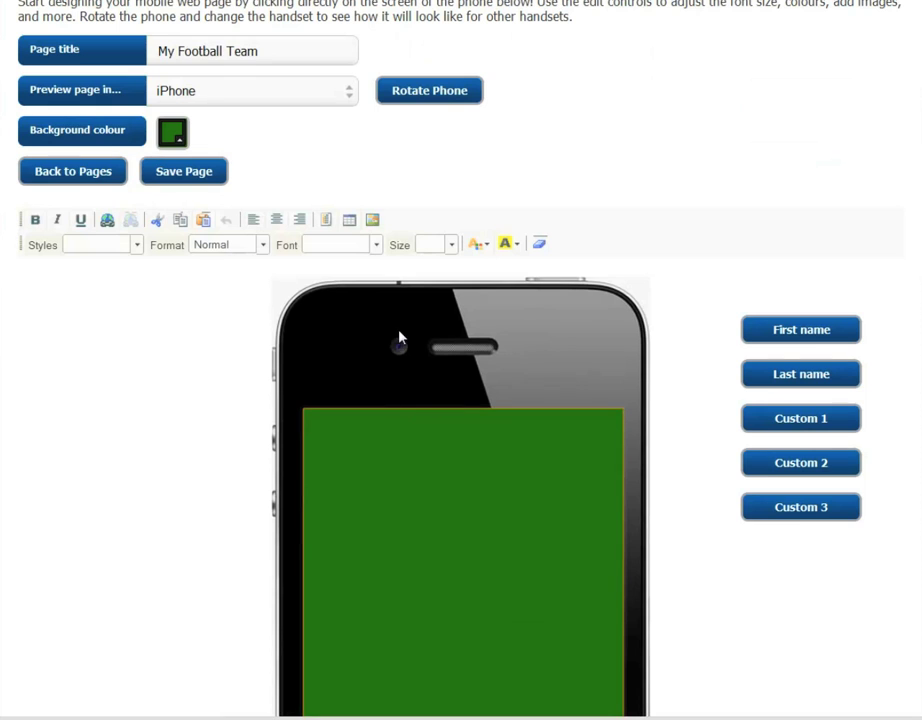
# Insert a 1-row, 3-column table at 100 percent width.
pyautogui.click(350, 220)
pyautogui.press('Tab')
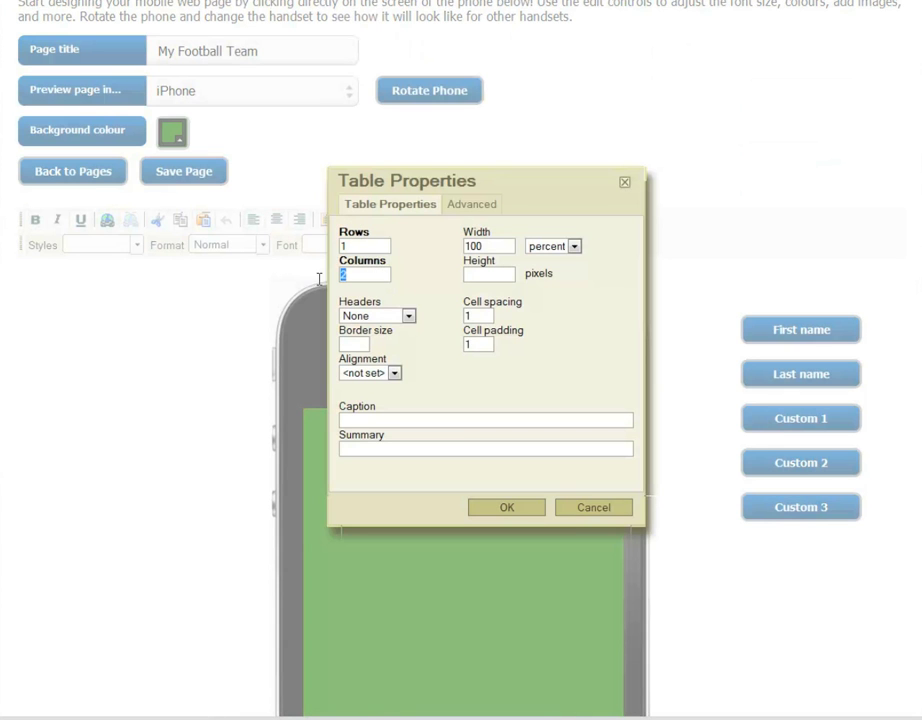
pyautogui.write('3')
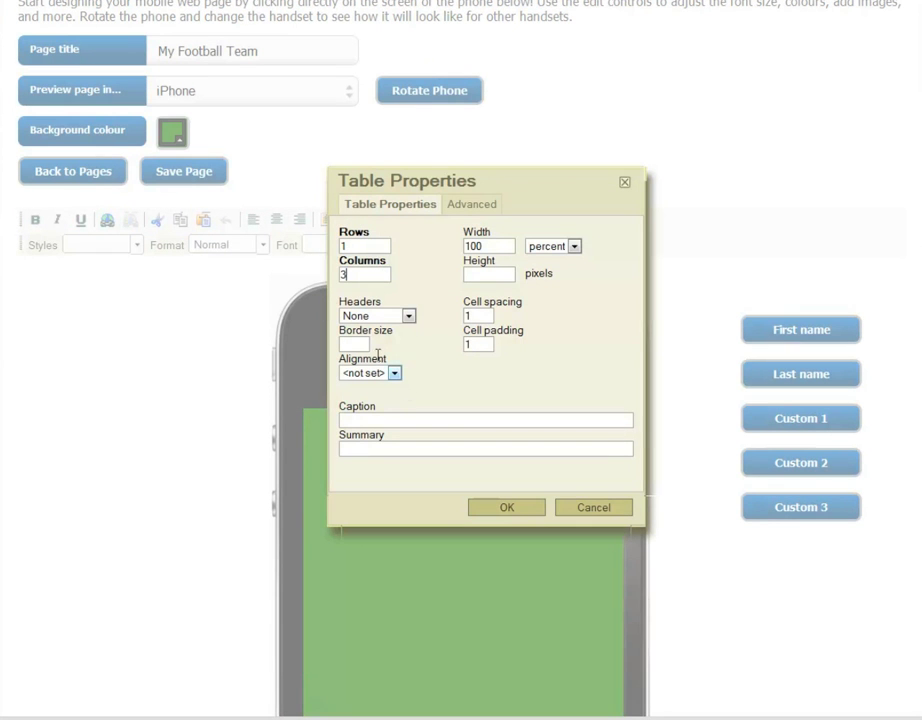
pyautogui.click(505, 508)
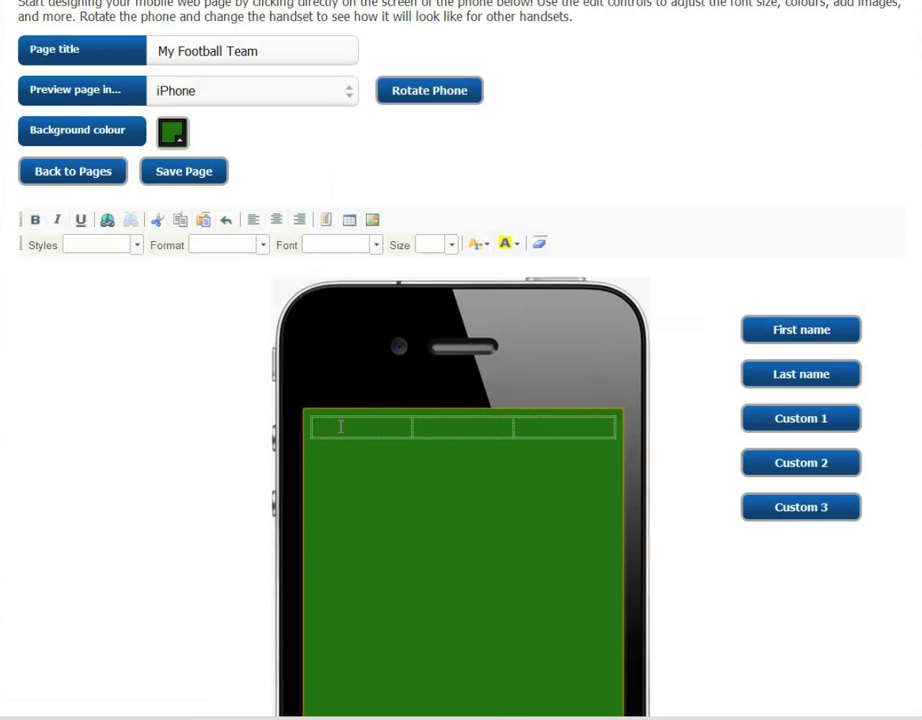
# Insert the 50×50 football image from the server into the table's first cell.
pyautogui.click(375, 223)
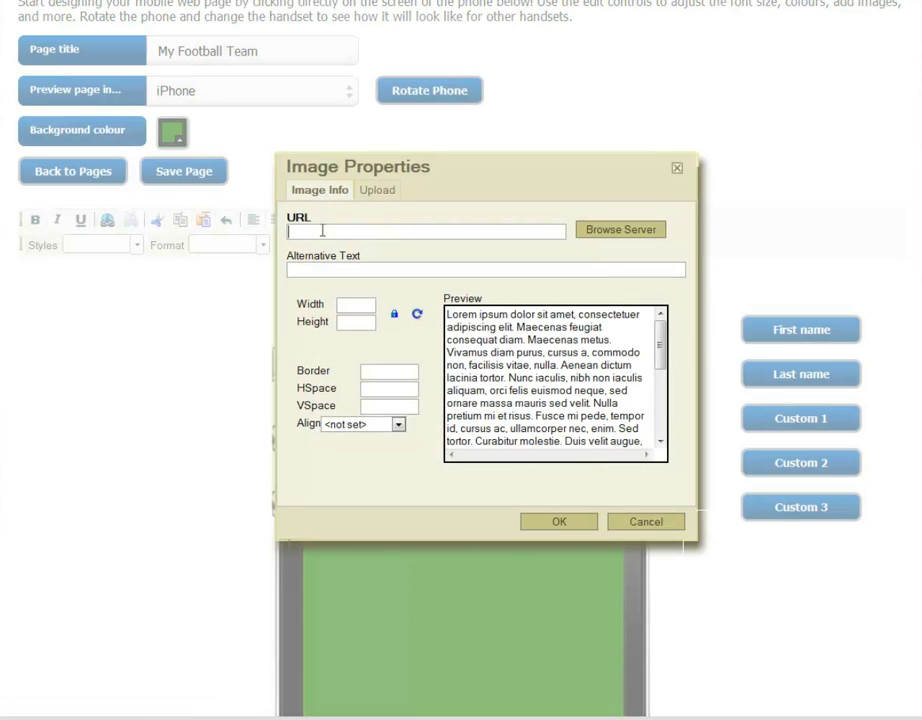
pyautogui.write('www.yourserver.com/yourimage.jpg')
pyautogui.moveTo(316, 232); pyautogui.dragTo(455, 230)
pyautogui.click(468, 228)
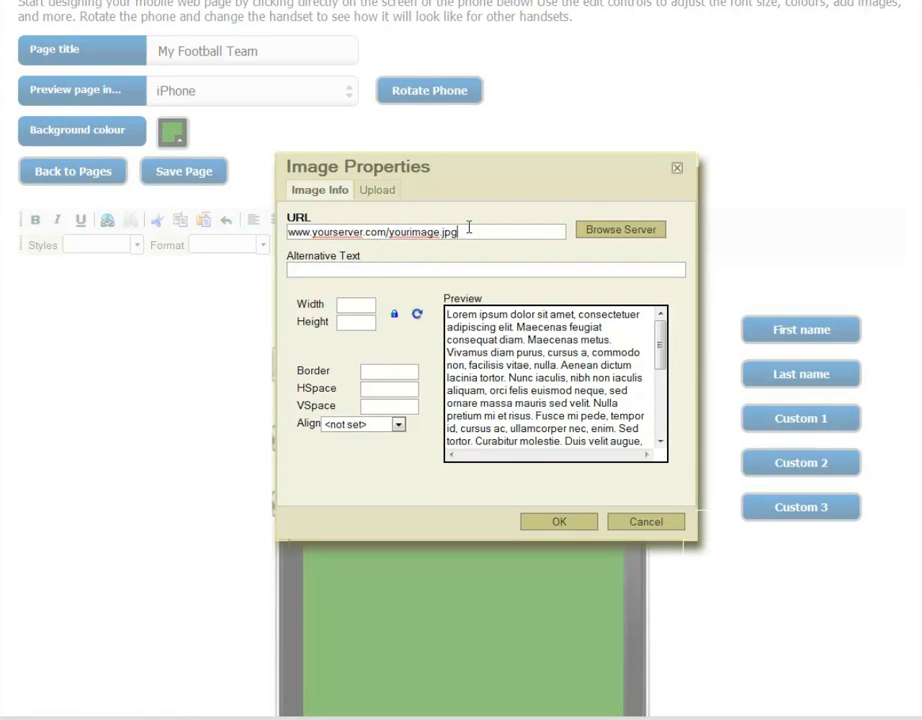
pyautogui.click(642, 230)
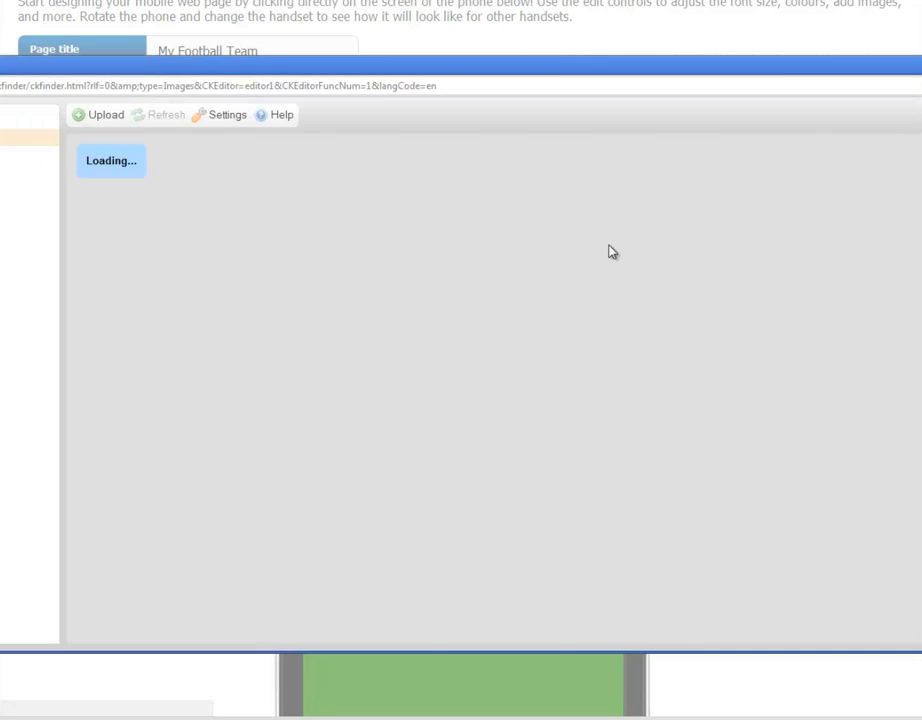
pyautogui.click(552, 330)
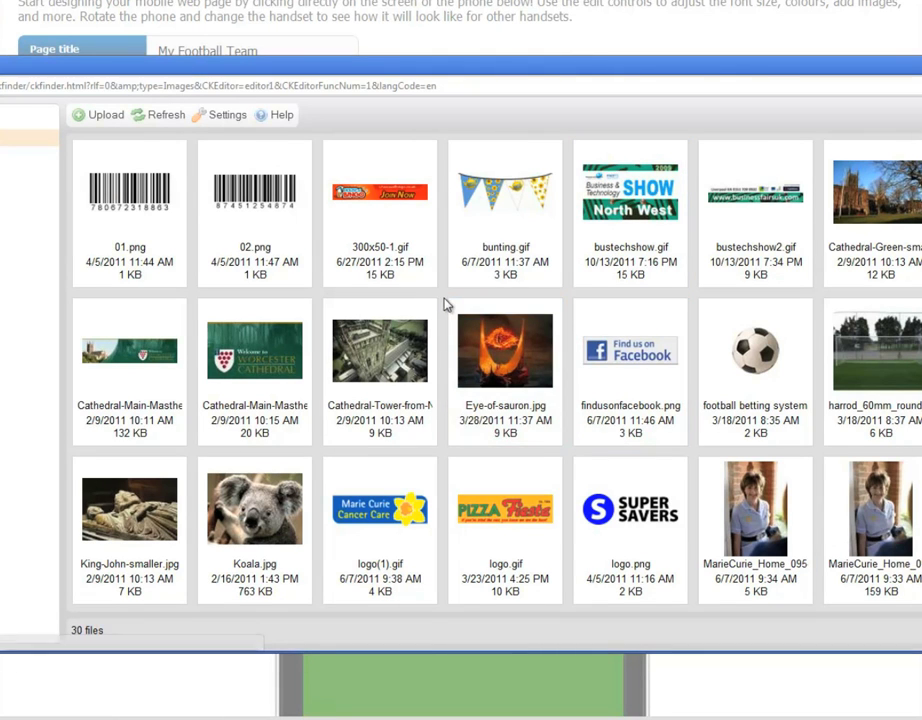
pyautogui.doubleClick(755, 350)
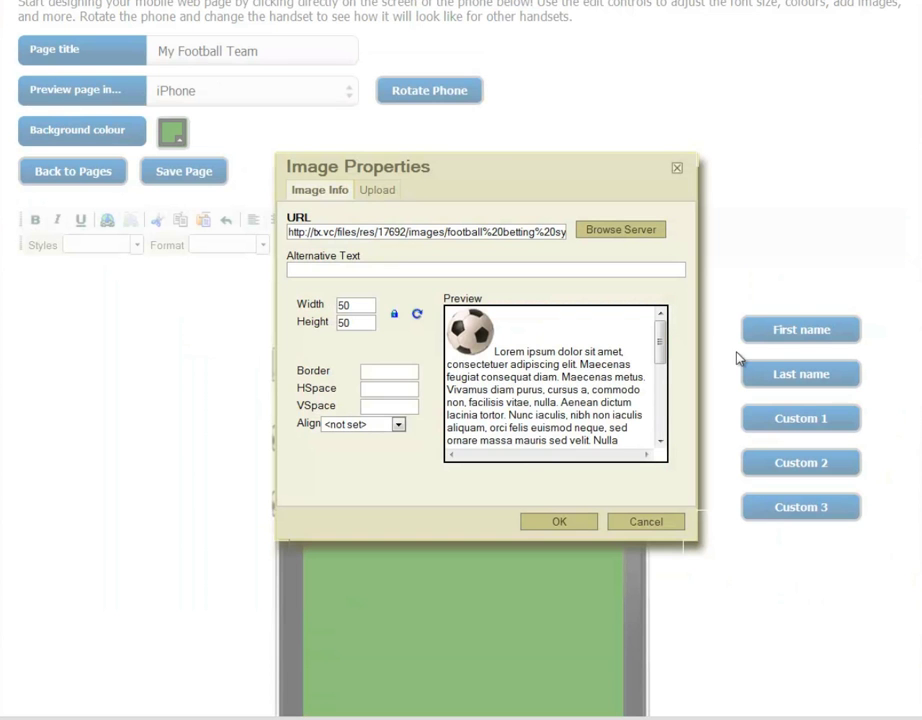
pyautogui.click(572, 522)
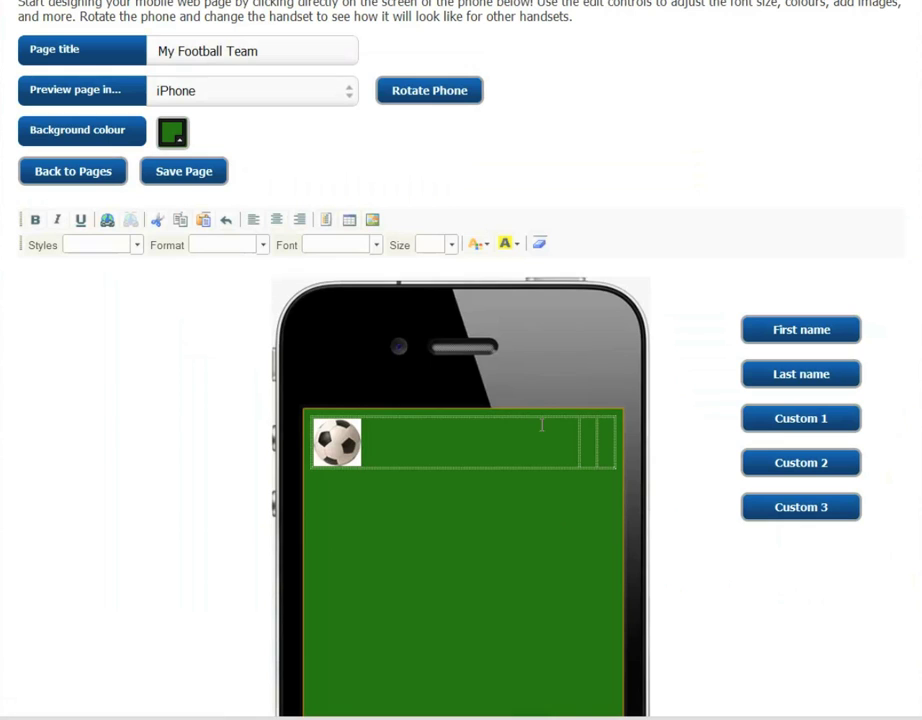
# Add the football image again in the last cell and align it right.
pyautogui.click(372, 219)
pyautogui.click(619, 229)
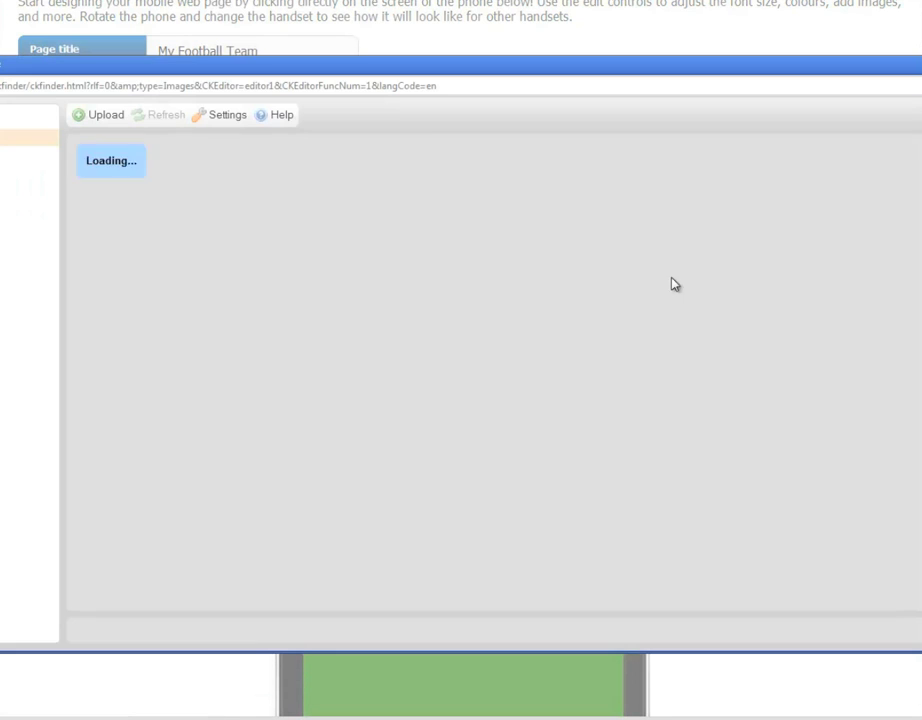
pyautogui.doubleClick(174, 494)
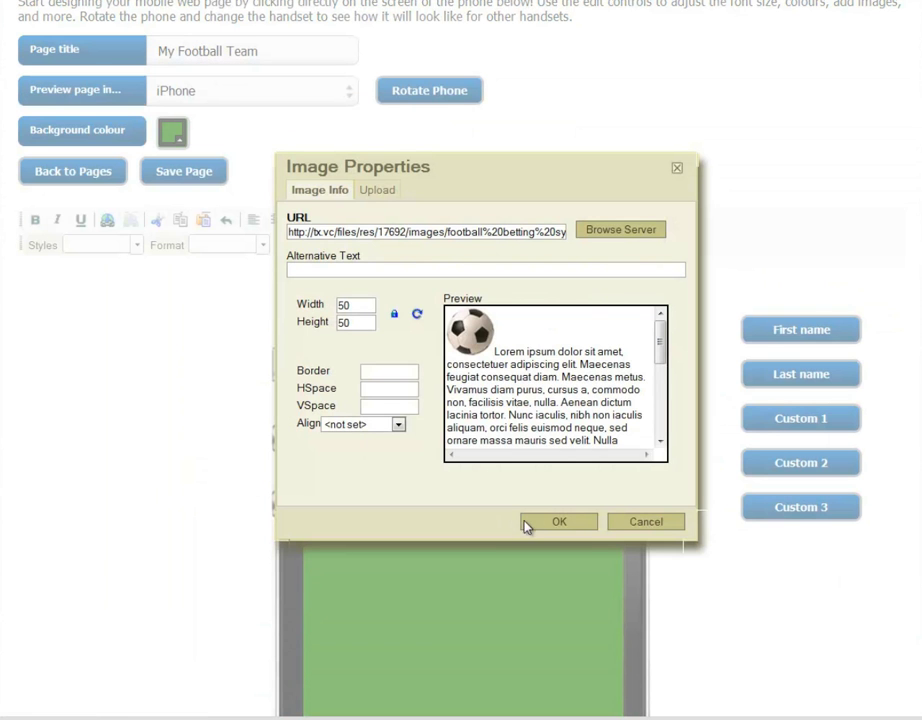
pyautogui.click(552, 522)
pyautogui.scroll(-1, 450, 400)
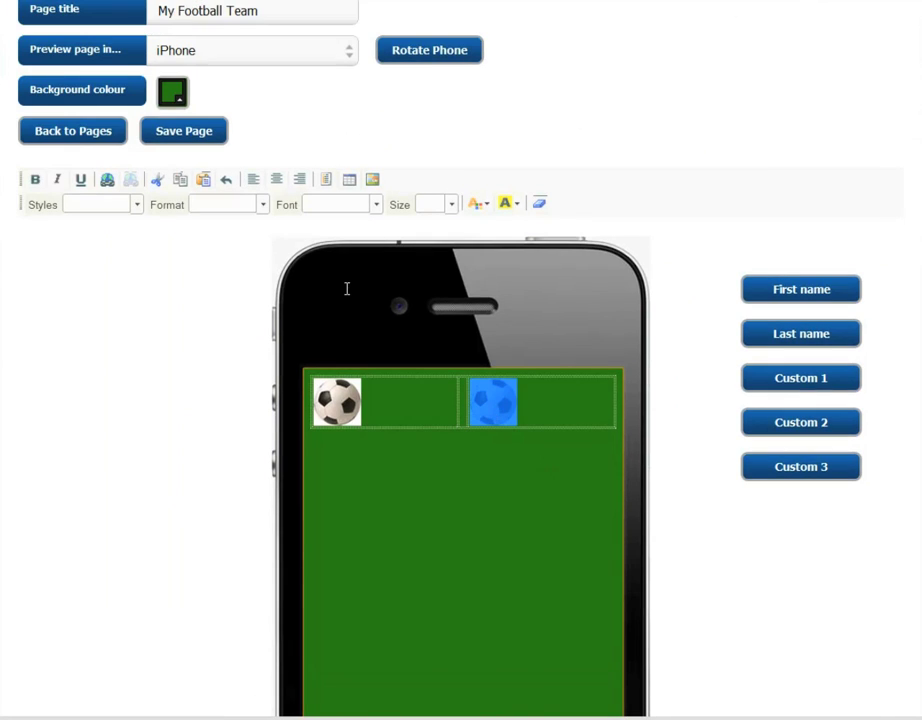
pyautogui.click(301, 181)
pyautogui.click(494, 405)
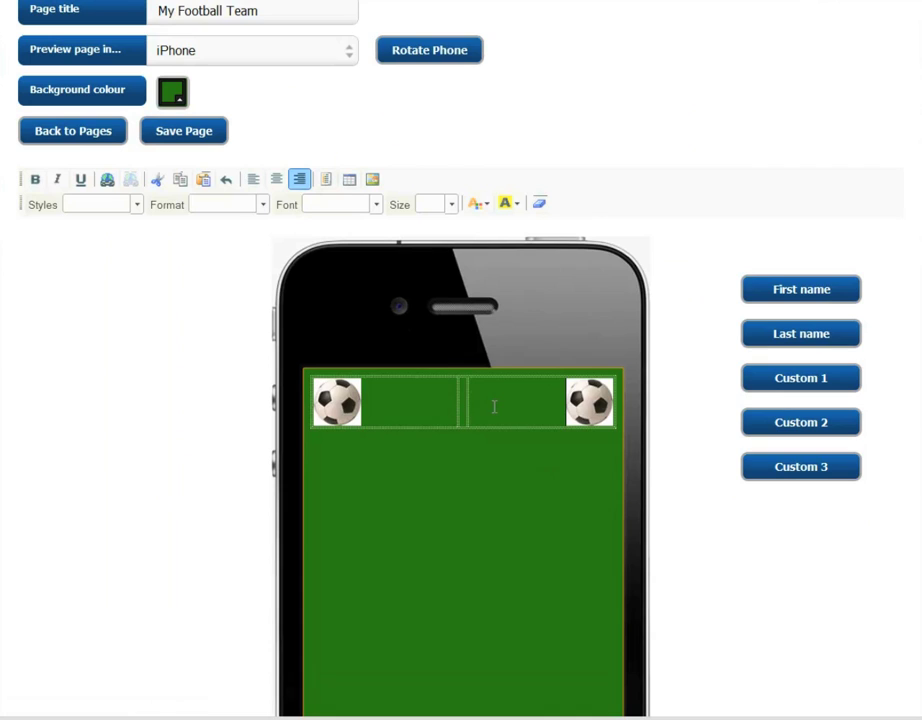
# Type 'Welcome to Greenfields Football Club' in the middle cell, coloured white and centred.
pyautogui.click(465, 402)
pyautogui.write('Welcome to')
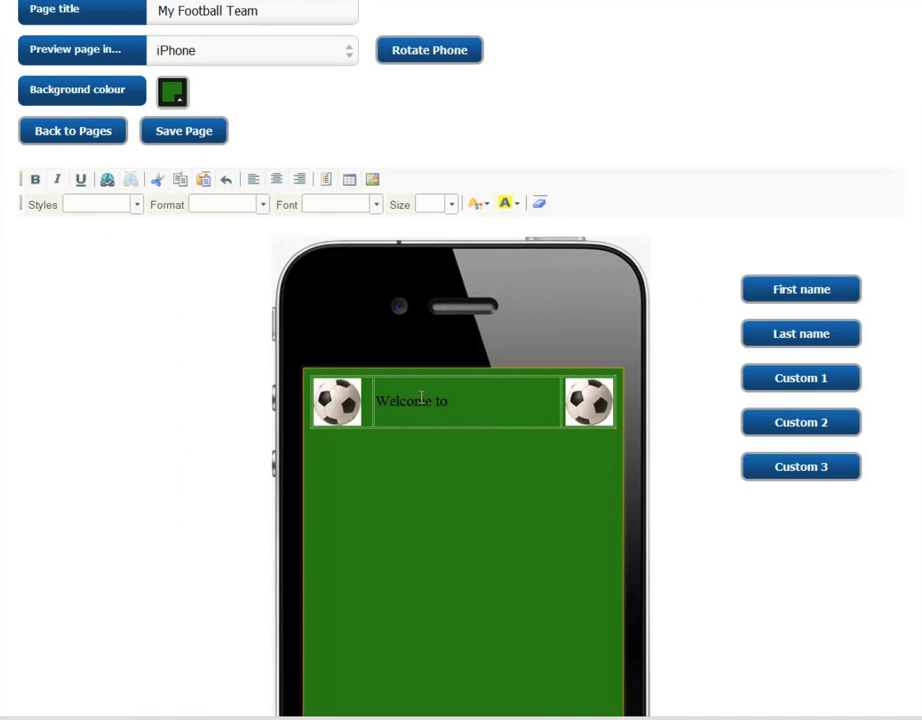
pyautogui.write(' Greenfields Football Club')
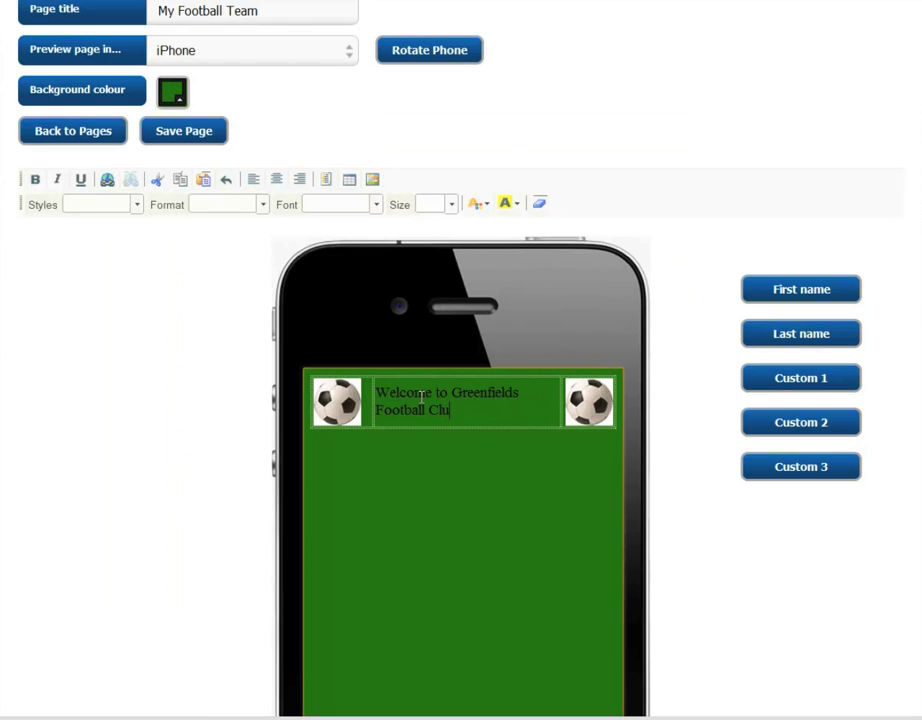
pyautogui.hotkey('ctrl', 'a')
pyautogui.click(492, 208)
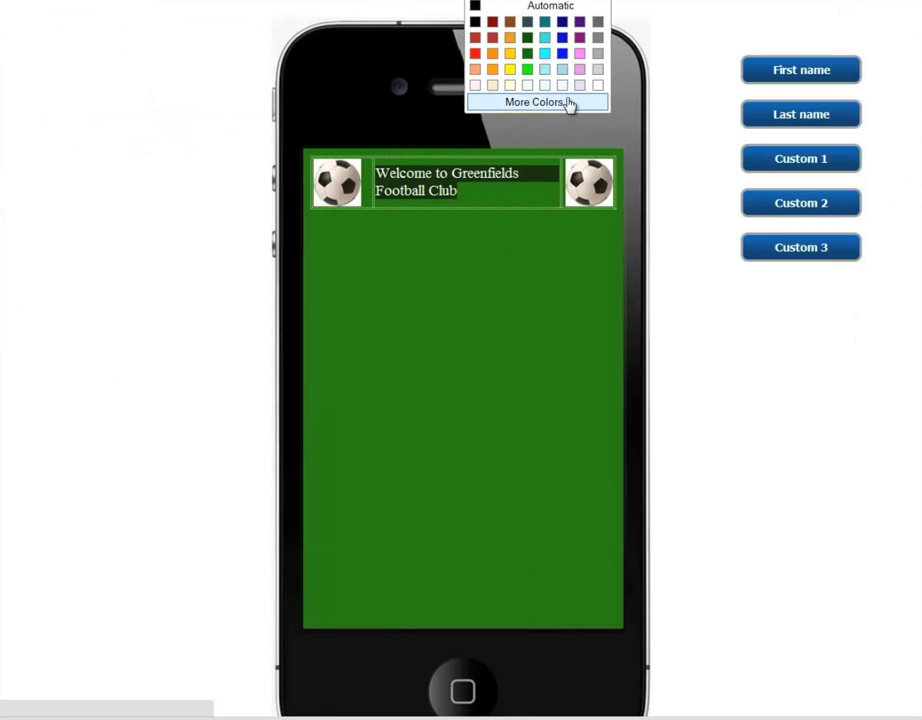
pyautogui.click(597, 86)
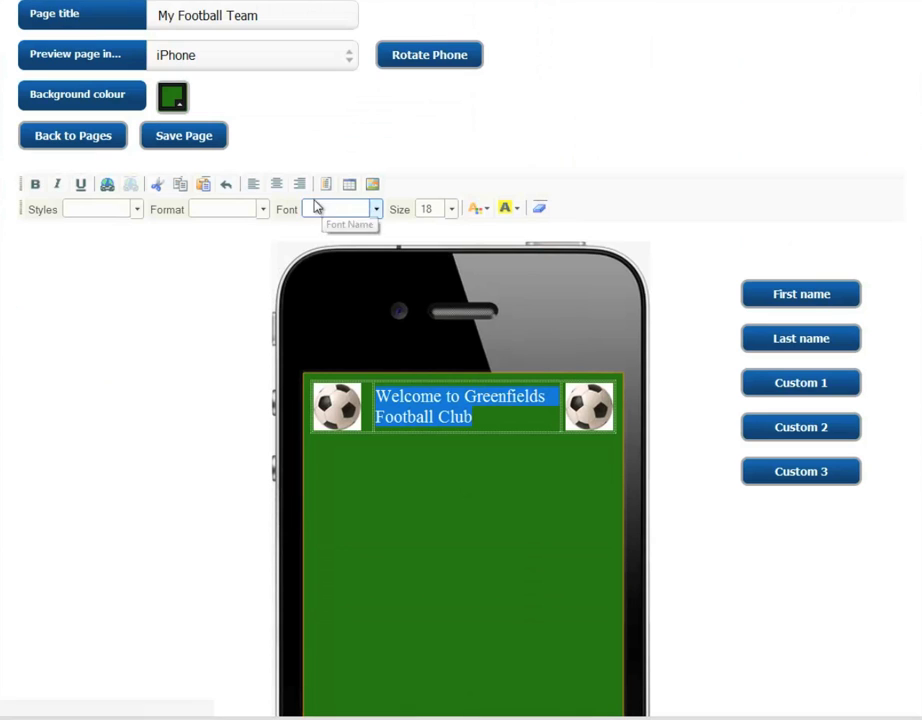
pyautogui.click(281, 187)
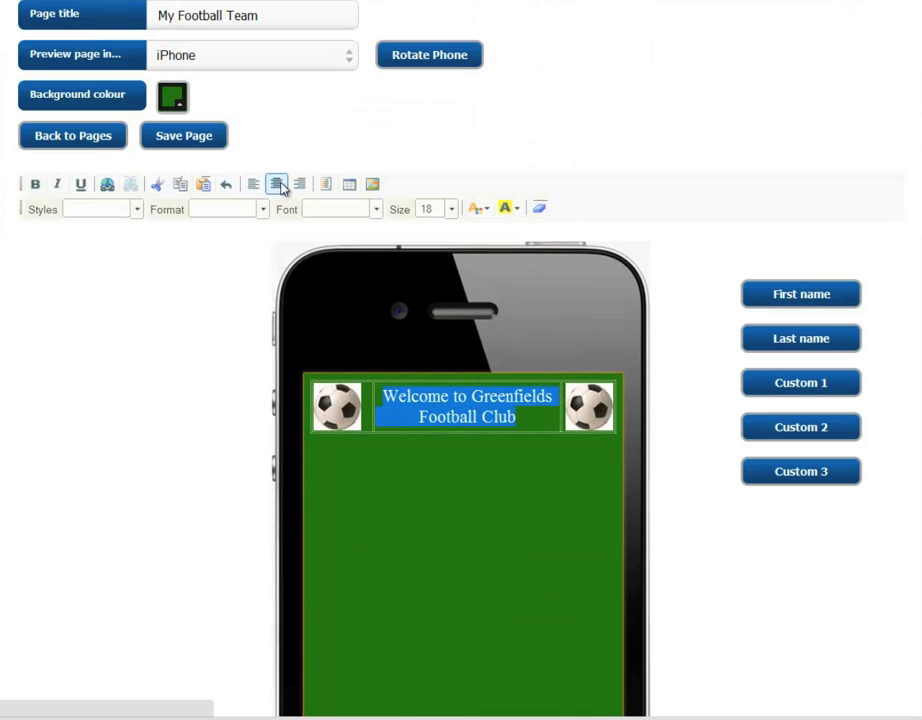
# Paste the bold welcome paragraph below the table and centre it.
pyautogui.click(457, 508)
pyautogui.write('Welcome to our mobile website, where you can find our latest fixtures and our league table!')
pyautogui.hotkey('ctrl', 'e')
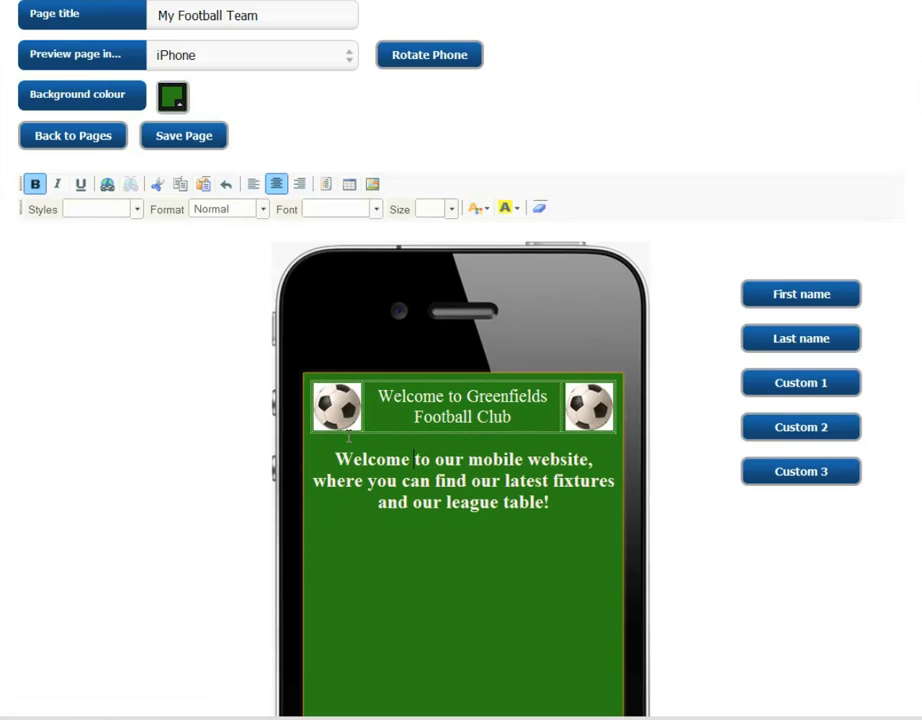
# Insert a #firstname# placeholder after 'Welcome' and choose a larger text size for the paragraph.
pyautogui.click(416, 460)
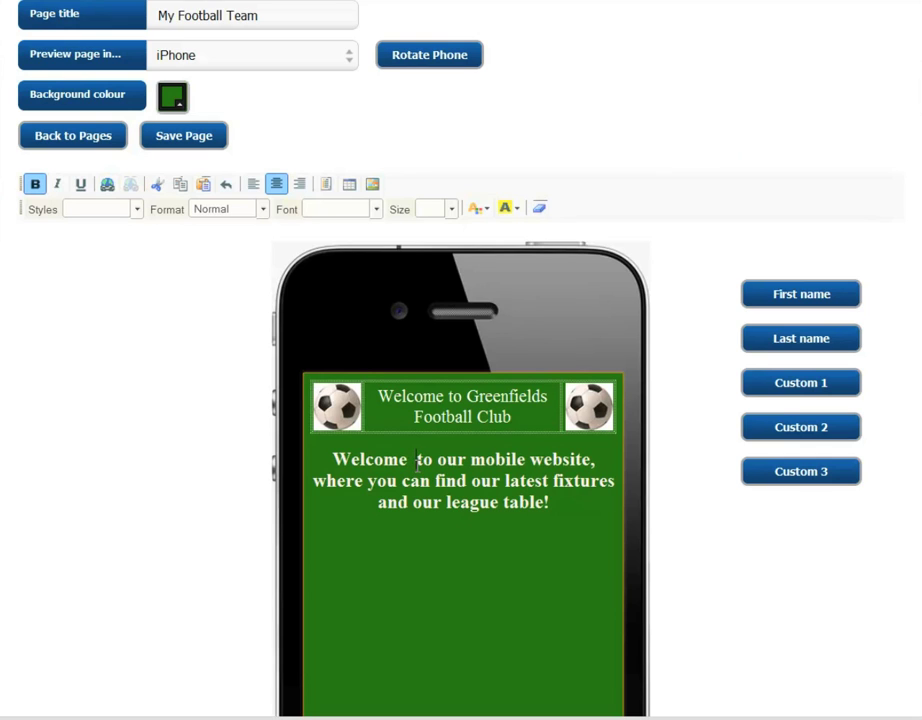
pyautogui.click(784, 298)
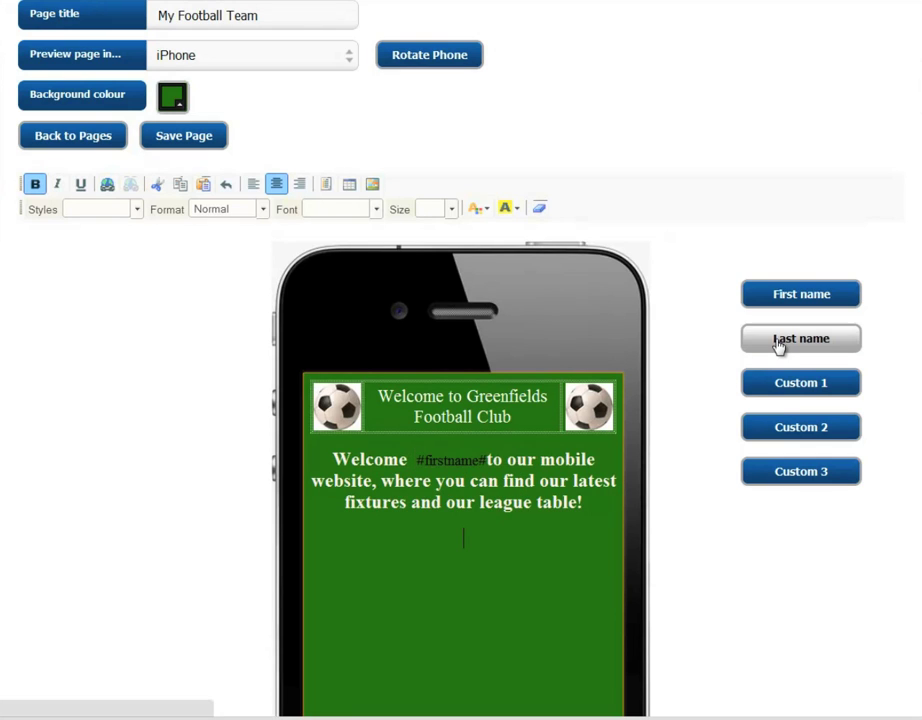
pyautogui.moveTo(594, 500); pyautogui.dragTo(330, 458)
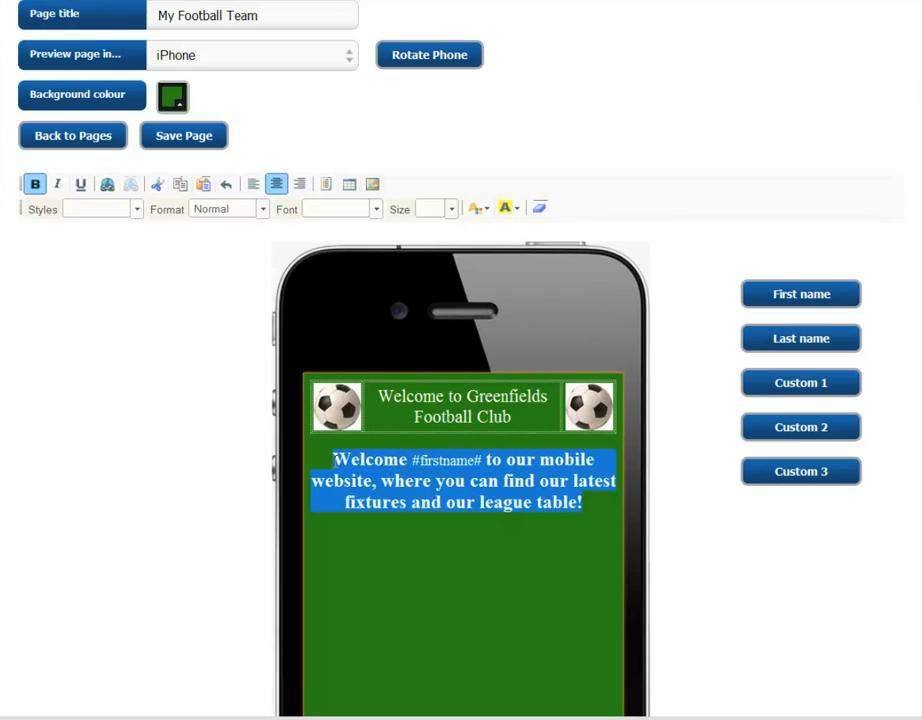
pyautogui.click(452, 209)
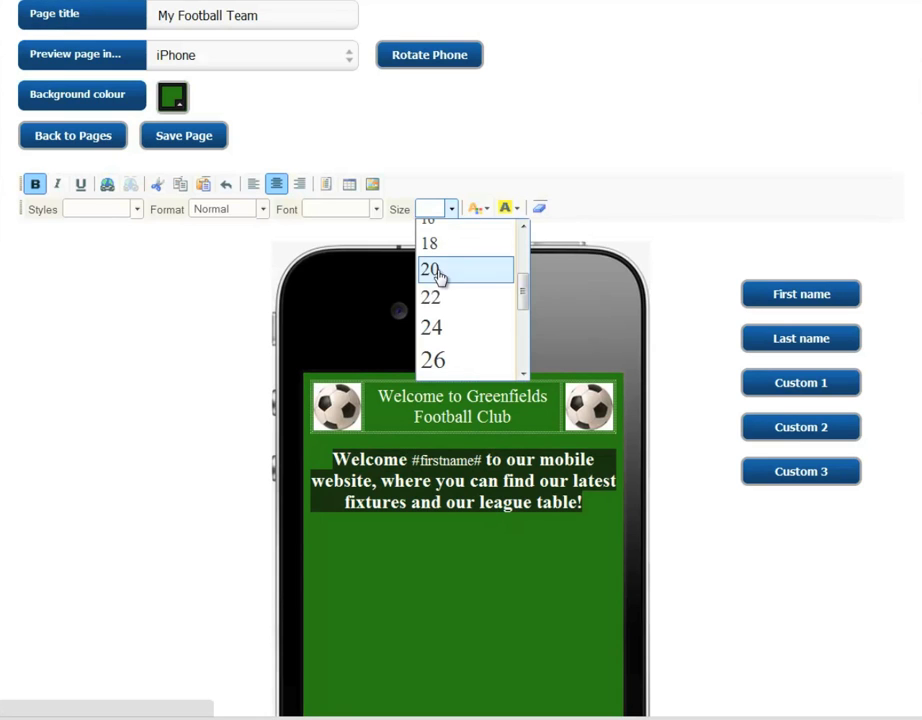
pyautogui.click(443, 362)
pyautogui.scroll(-3, 589, 307)
pyautogui.click(589, 307)
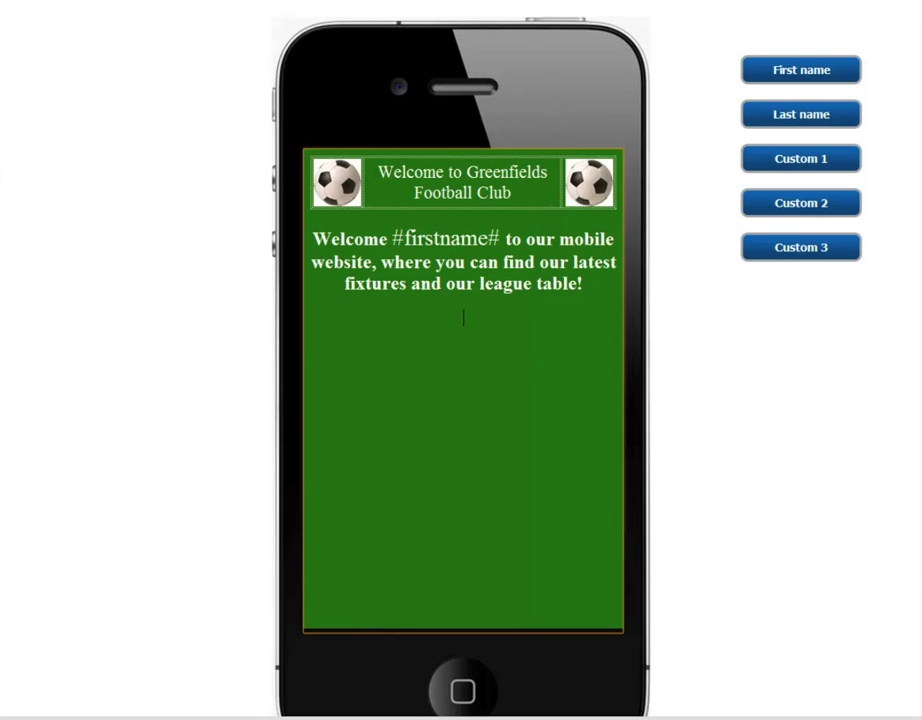
pyautogui.scroll(3, 460, 360)
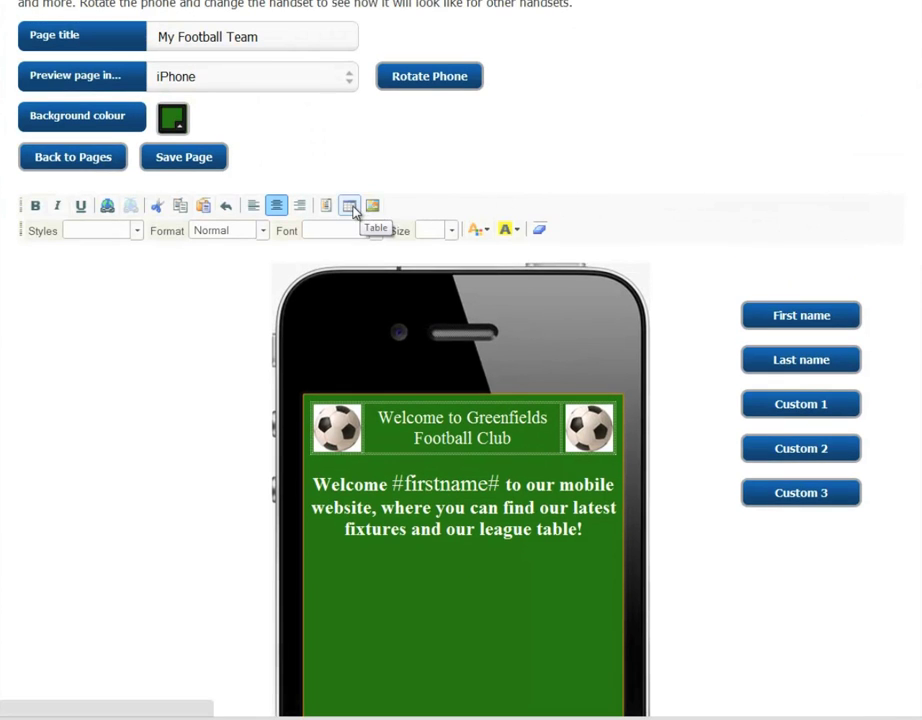
# Insert a 1-row, 2-column table and pick the 128×128 goalposts photo for its left cell.
pyautogui.click(350, 206)
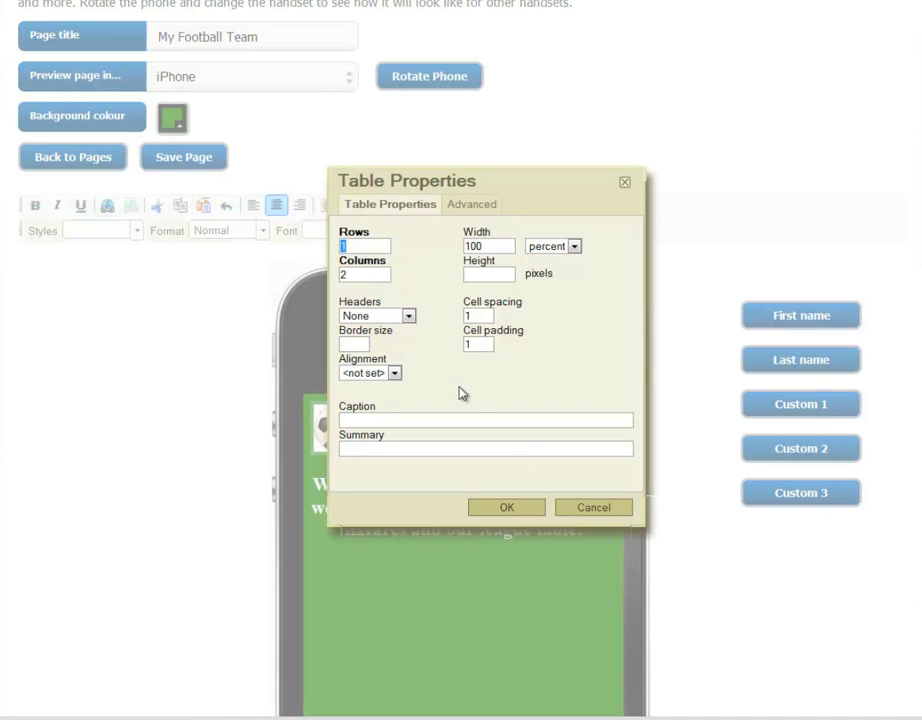
pyautogui.click(521, 505)
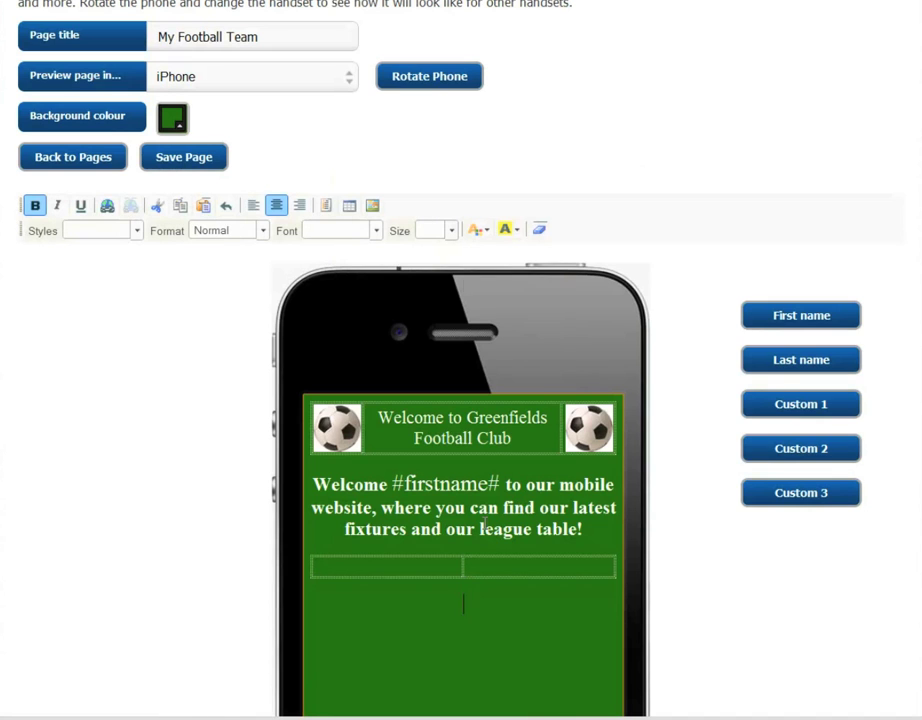
pyautogui.click(372, 205)
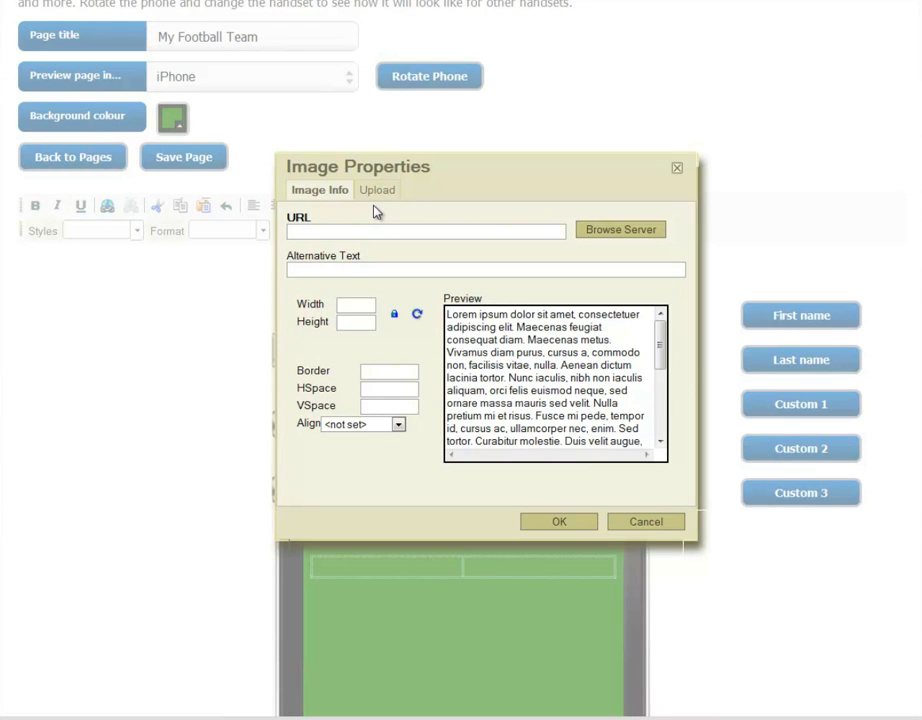
pyautogui.click(600, 229)
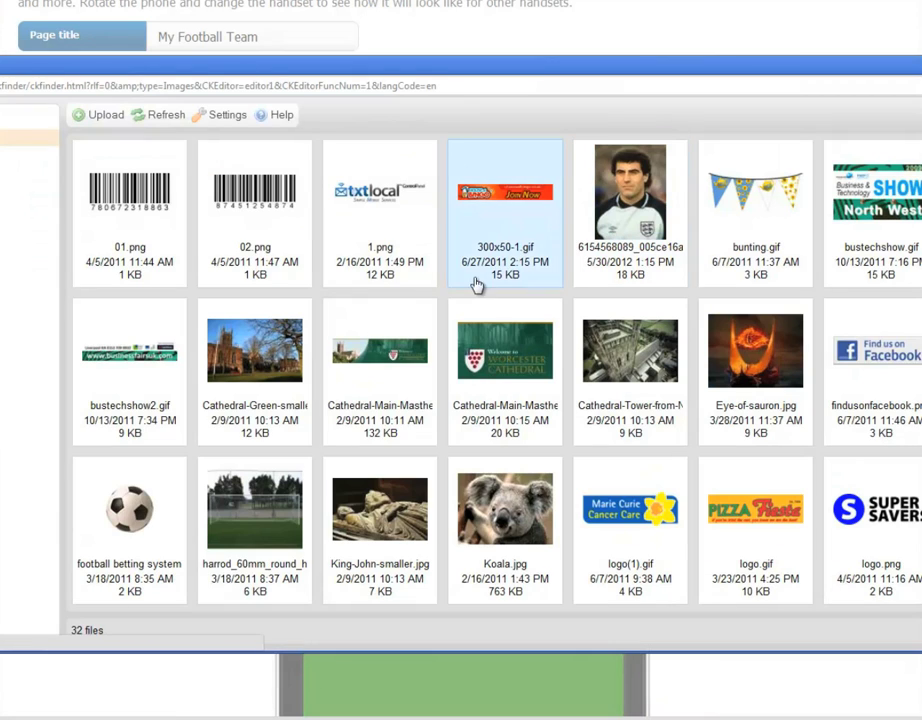
pyautogui.doubleClick(255, 515)
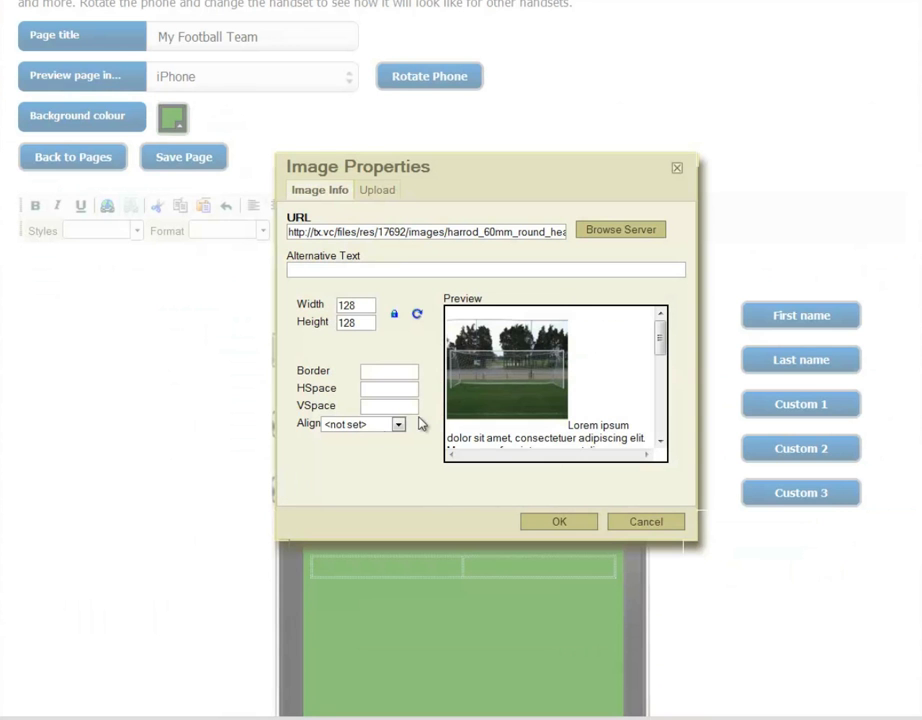
# Place the goal photo, paste the orange cancelled-match notice beside it, and paste the league and goalie news below.
pyautogui.click(553, 522)
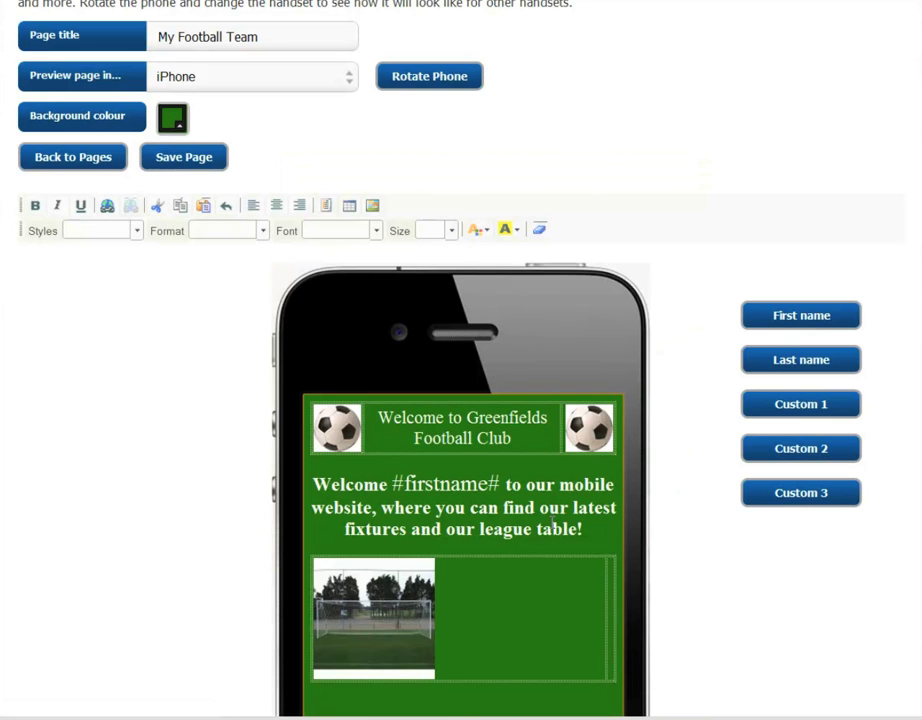
pyautogui.write('Our match on Monday the 20th September Rovers FC is cancelled due to a water logged pitch.')
pyautogui.scroll(-3, 107, 287)
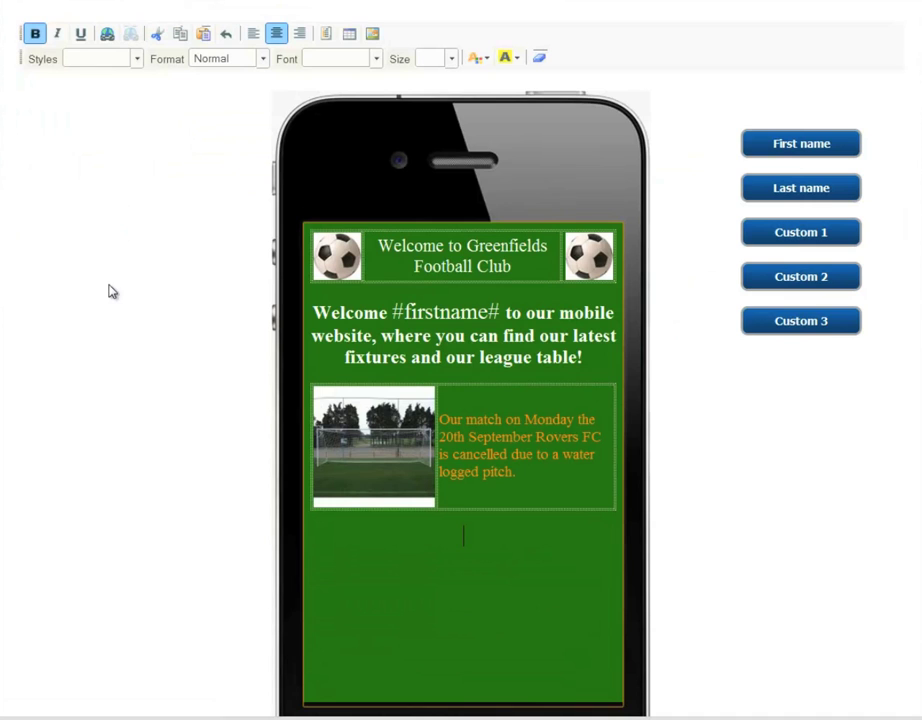
pyautogui.hotkey('ctrl', 'v')
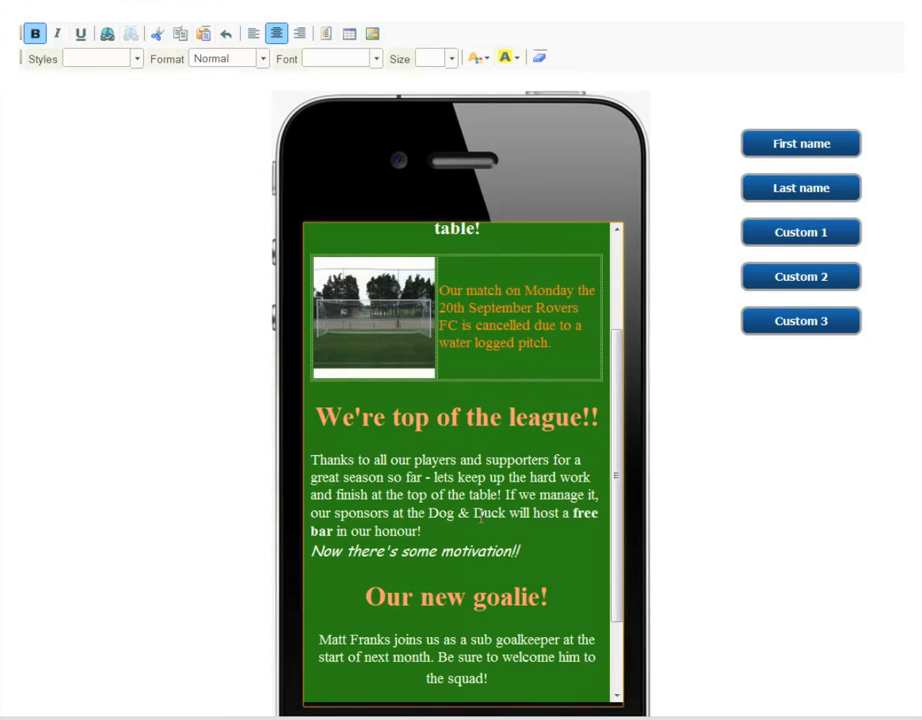
pyautogui.scroll(-2, 540, 596)
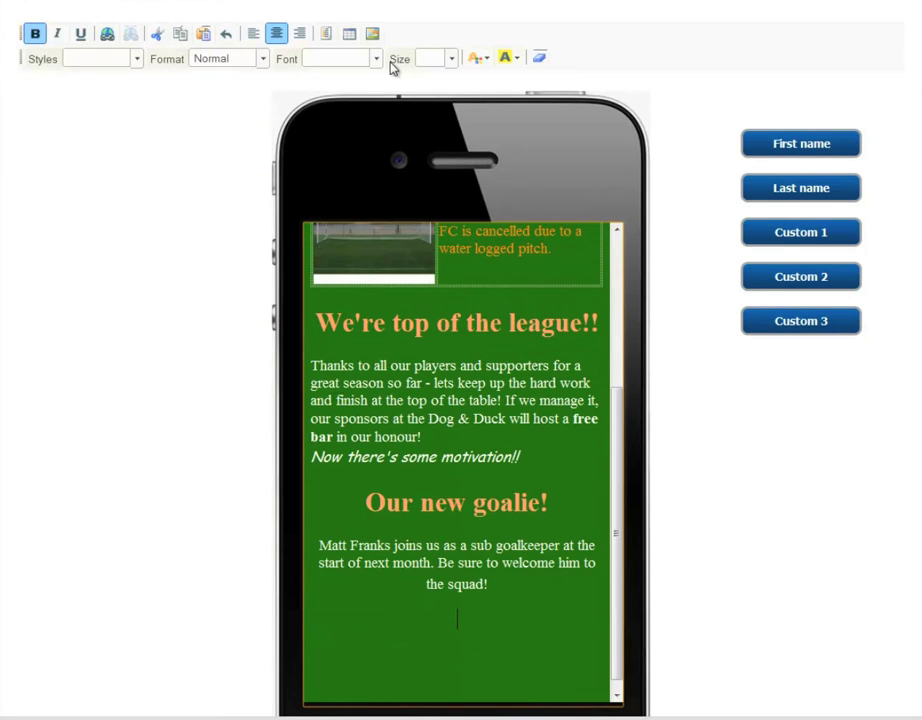
# Upload the goalkeeper JPEG and insert it (180×241) below 'Our new goalie!'.
pyautogui.click(373, 35)
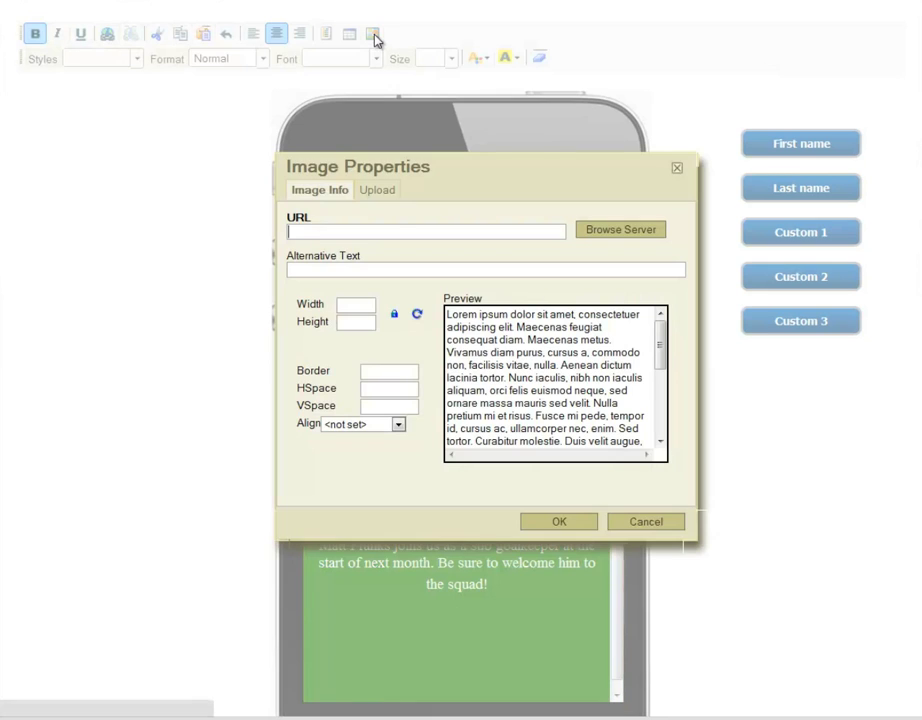
pyautogui.click(613, 234)
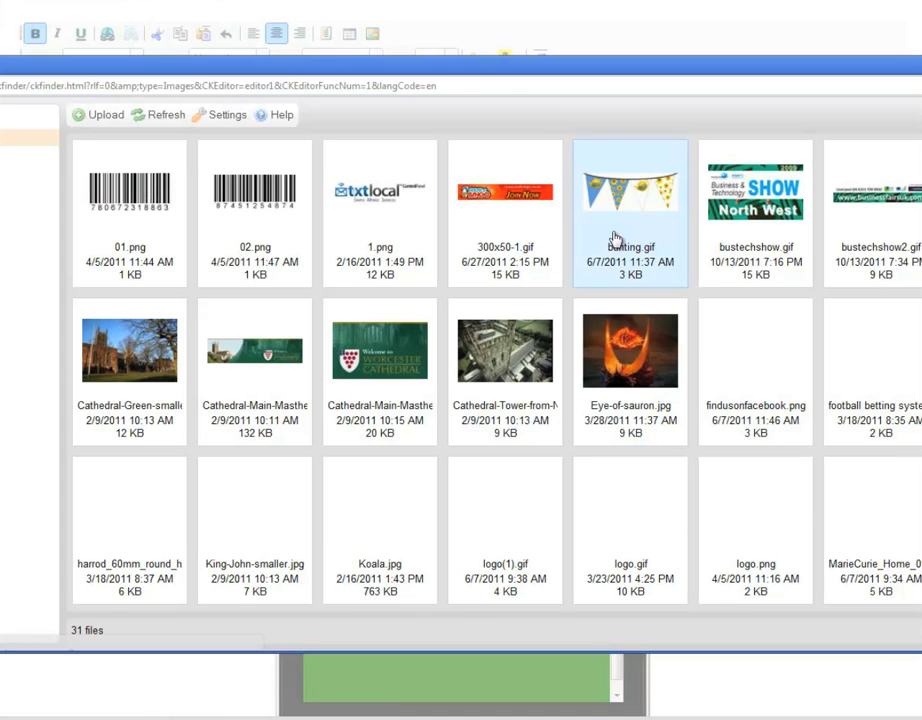
pyautogui.click(106, 116)
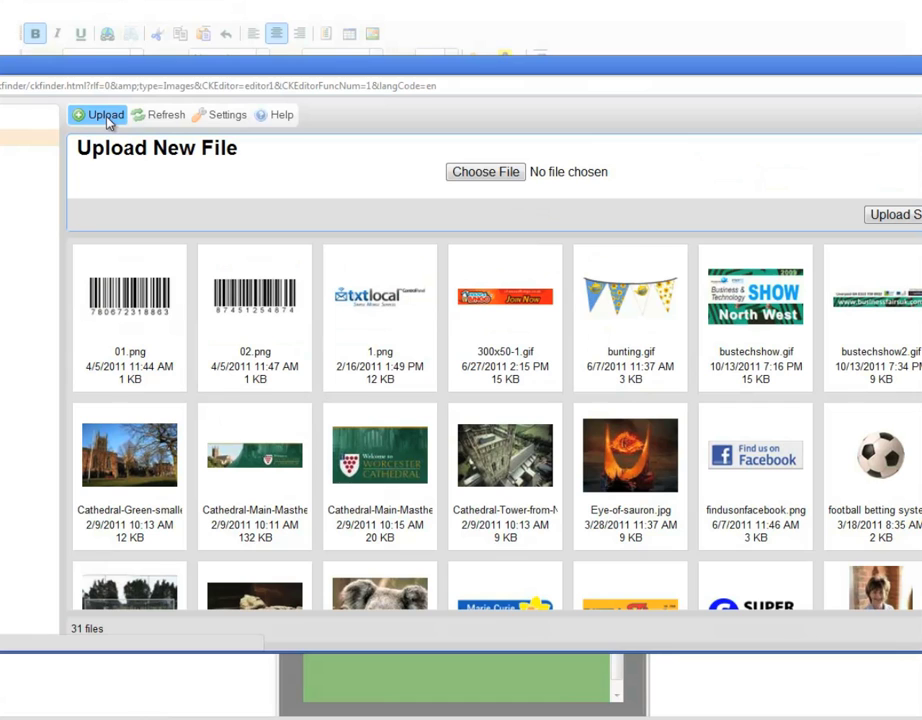
pyautogui.click(470, 177)
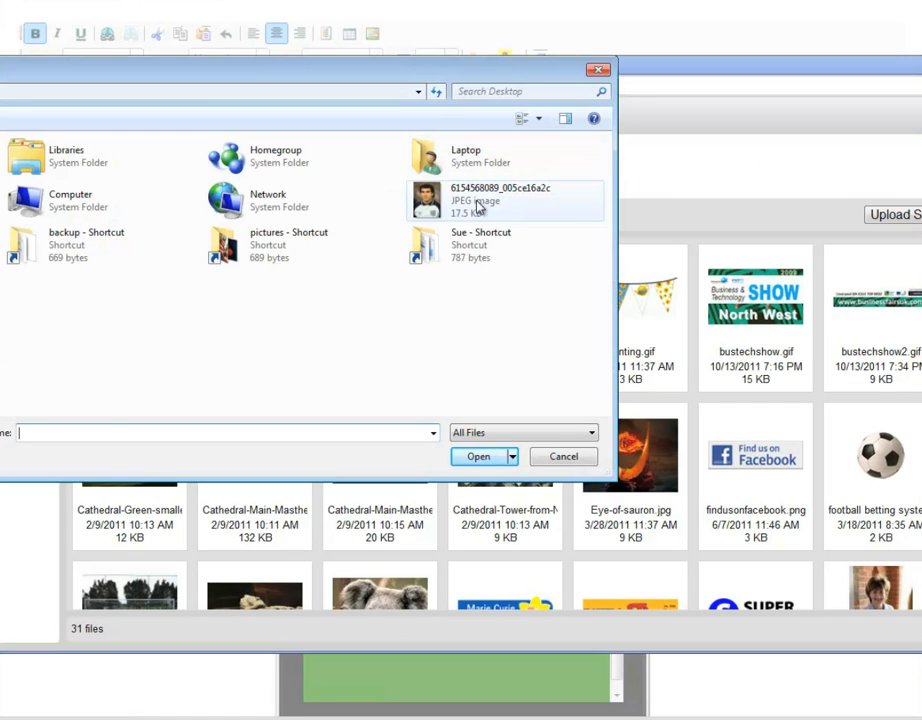
pyautogui.doubleClick(477, 200)
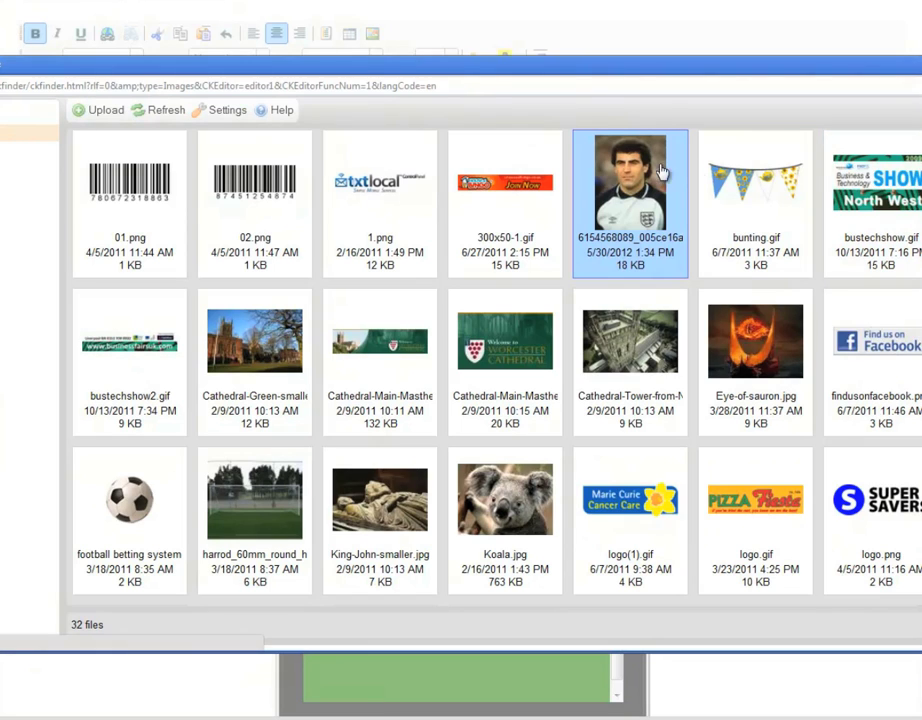
pyautogui.click(647, 177)
pyautogui.doubleClick(647, 177)
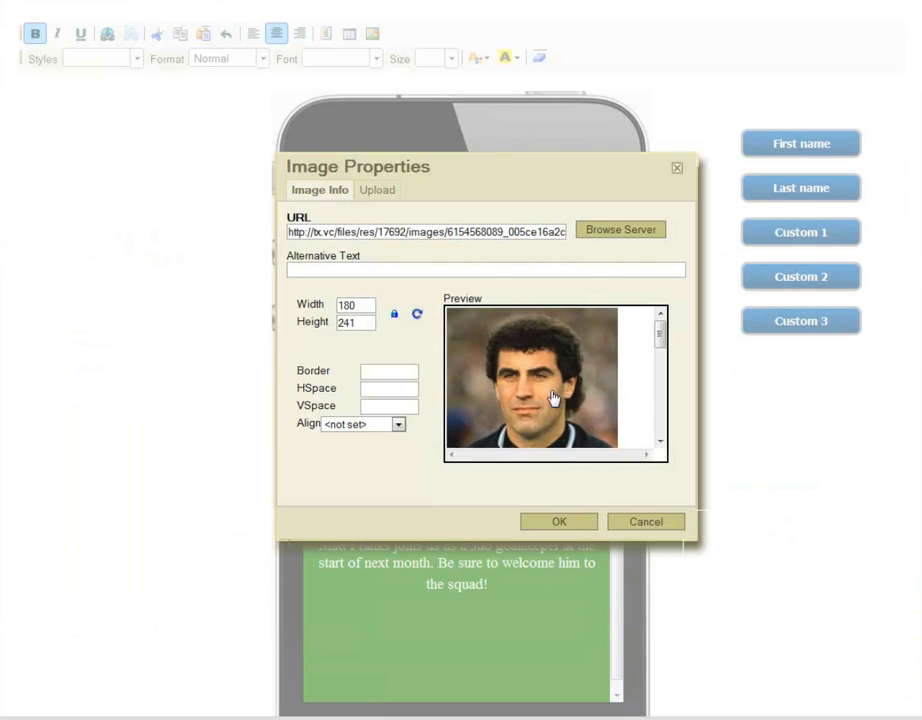
pyautogui.click(590, 522)
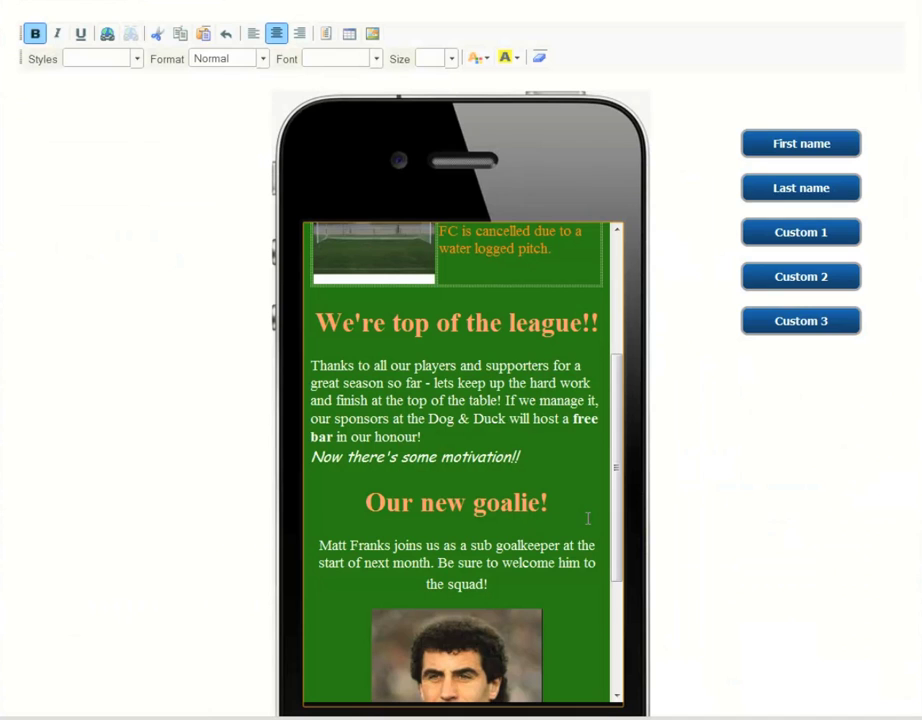
pyautogui.scroll(-1, 618, 520)
pyautogui.moveTo(618, 520); pyautogui.dragTo(630, 630)
pyautogui.click(475, 655)
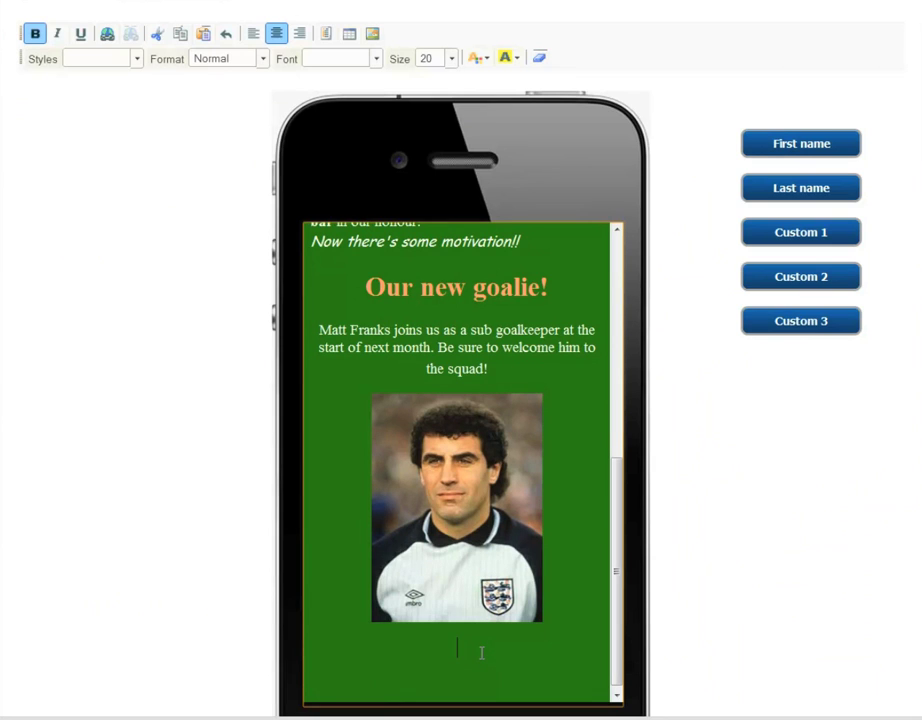
pyautogui.hotkey('ctrl', 'End')
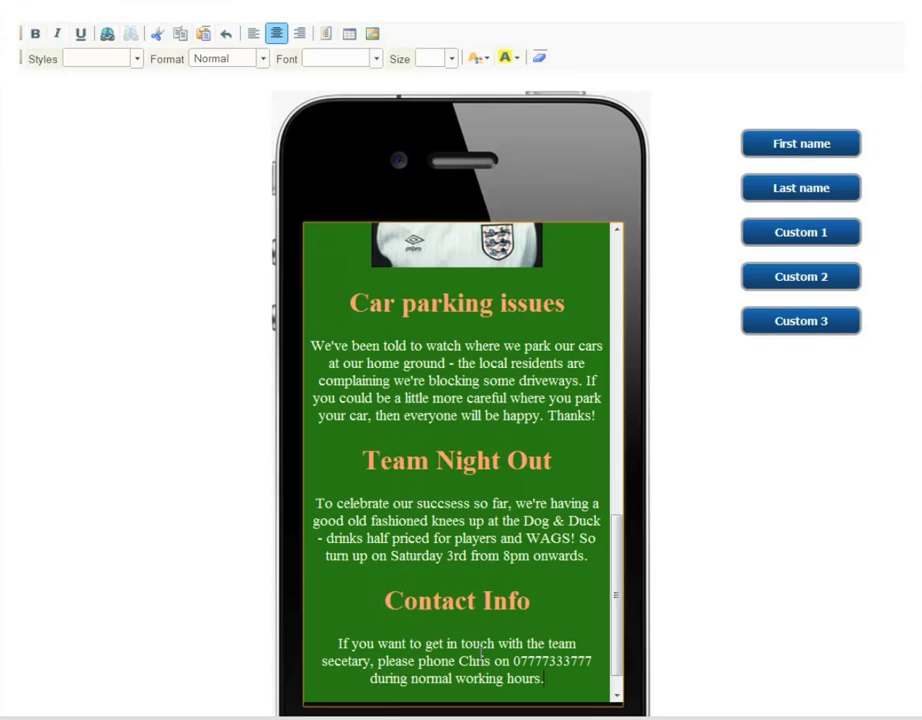
pyautogui.scroll(5, 618, 640)
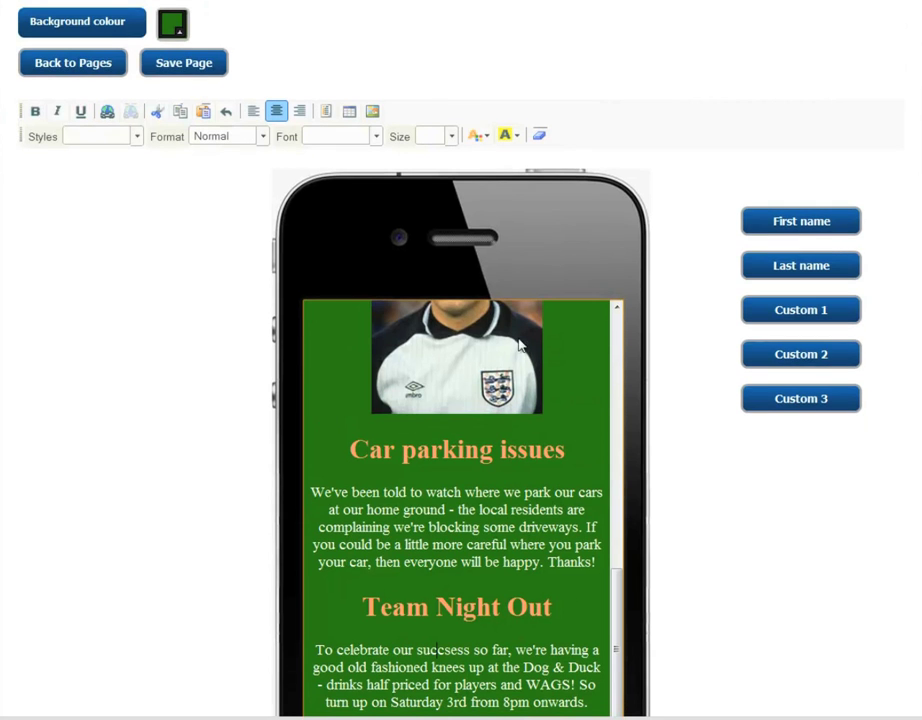
# Save the page and view the My Football Team QR code from the Mobile Pages list.
pyautogui.click(195, 70)
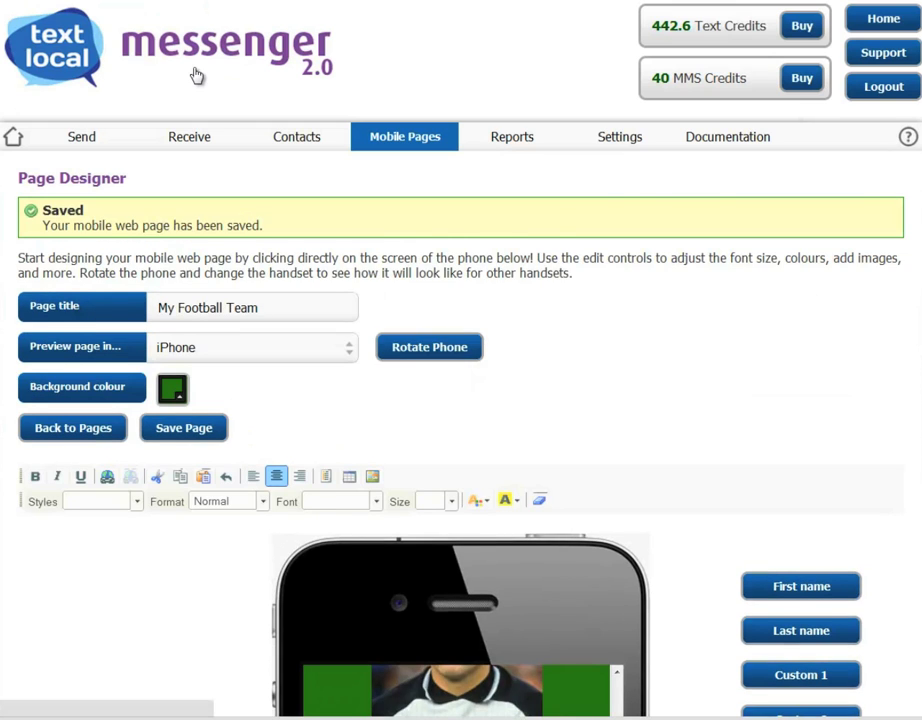
pyautogui.moveTo(430, 148)
pyautogui.click(420, 173)
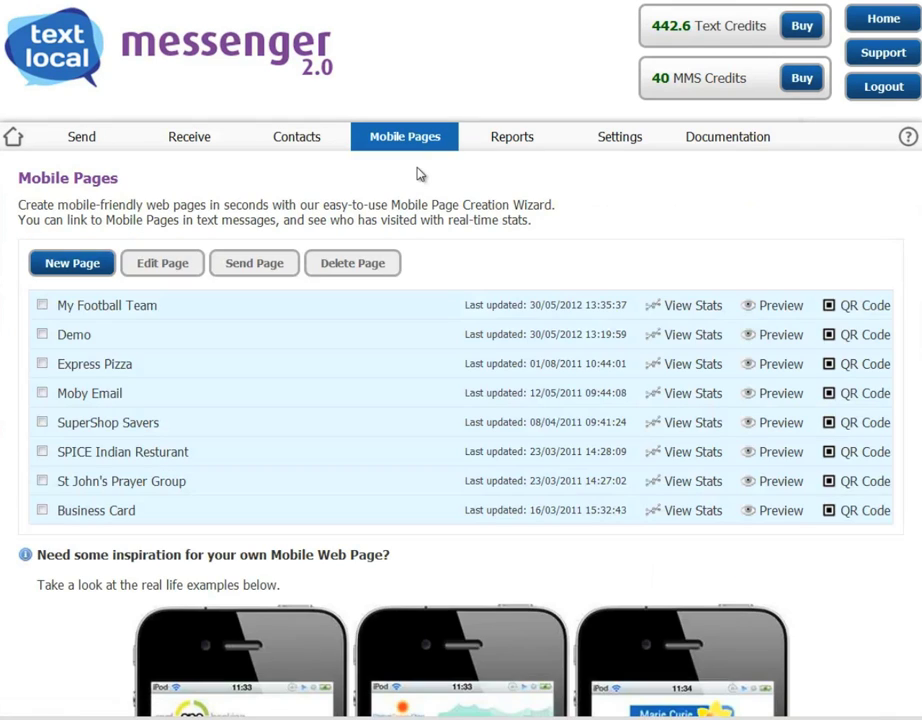
pyautogui.click(836, 307)
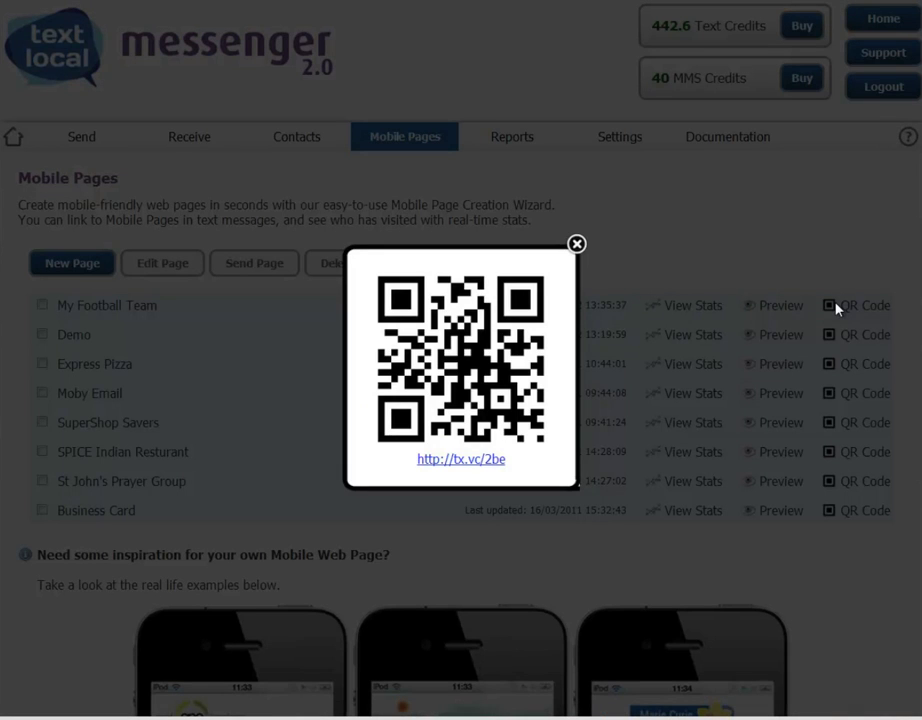
pyautogui.click(577, 244)
pyautogui.moveTo(97, 148)
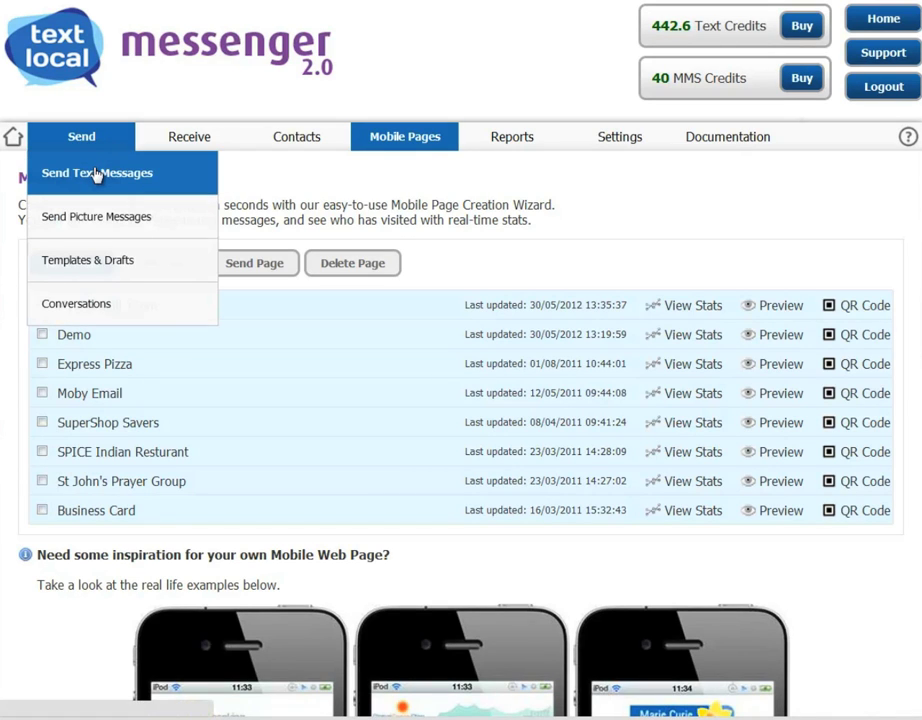
# Text Opted in customers 2011 'Hi, here is our updated newsletter - simply click this link' and begin a page link.
pyautogui.click(97, 175)
pyautogui.click(44, 280)
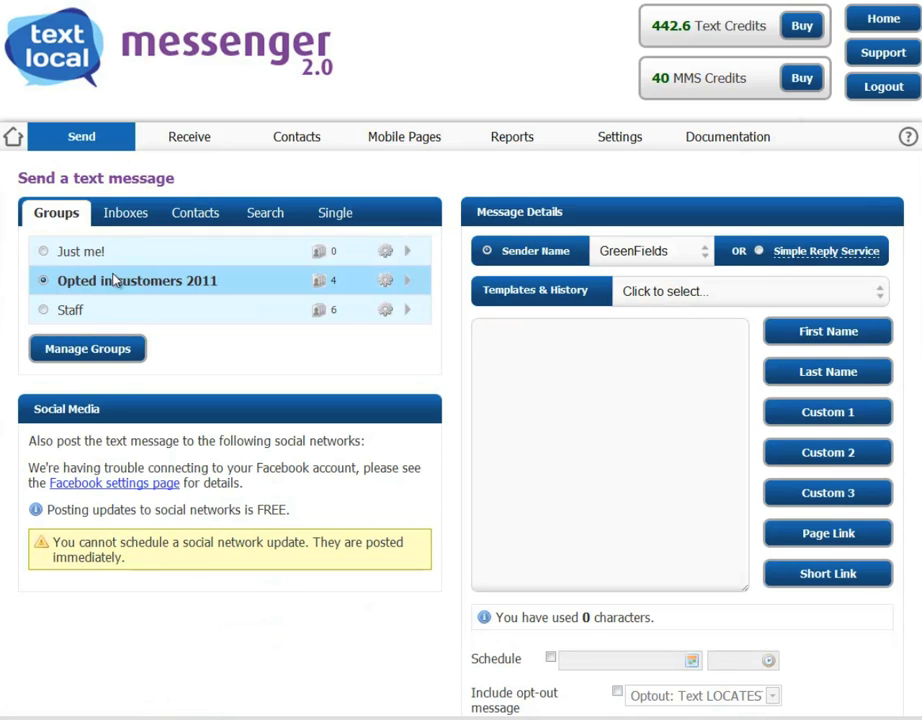
pyautogui.click(612, 365)
pyautogui.write('Hi, here is our up')
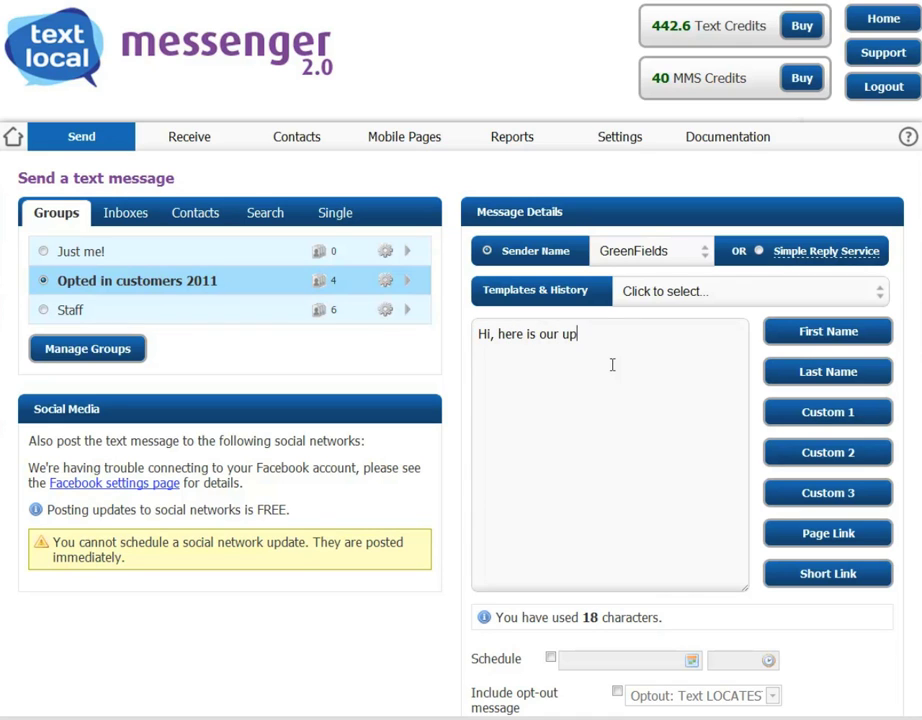
pyautogui.write('dated newslet')
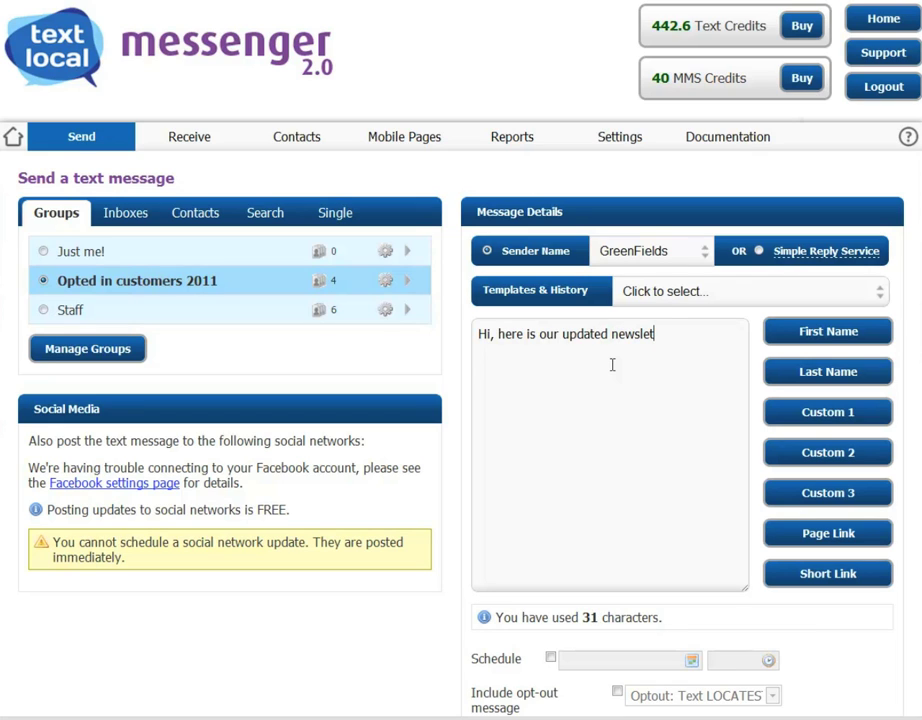
pyautogui.write('ter - simply click this link')
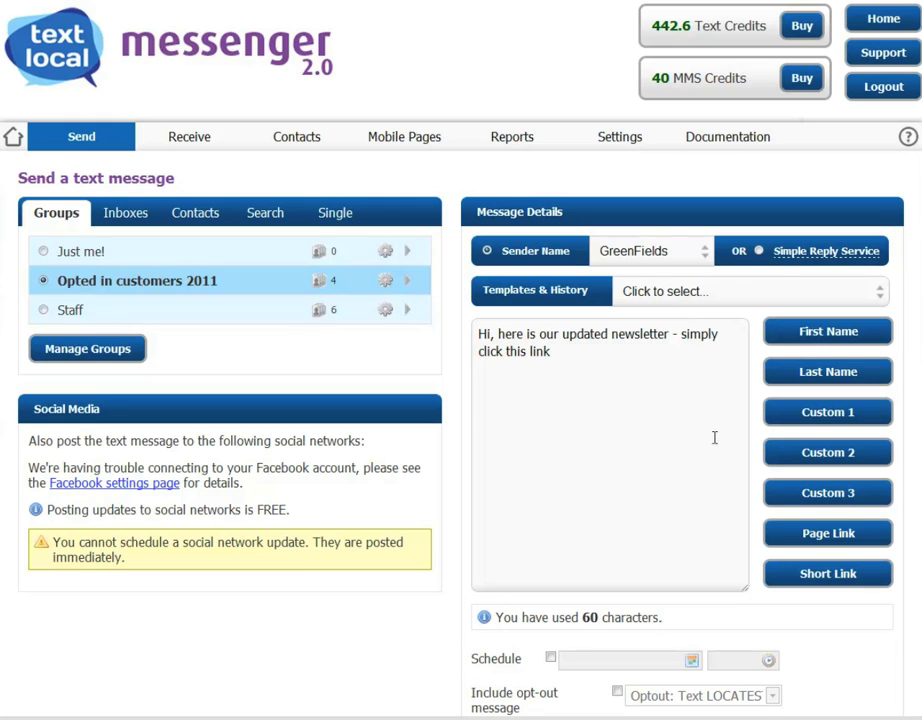
pyautogui.click(808, 536)
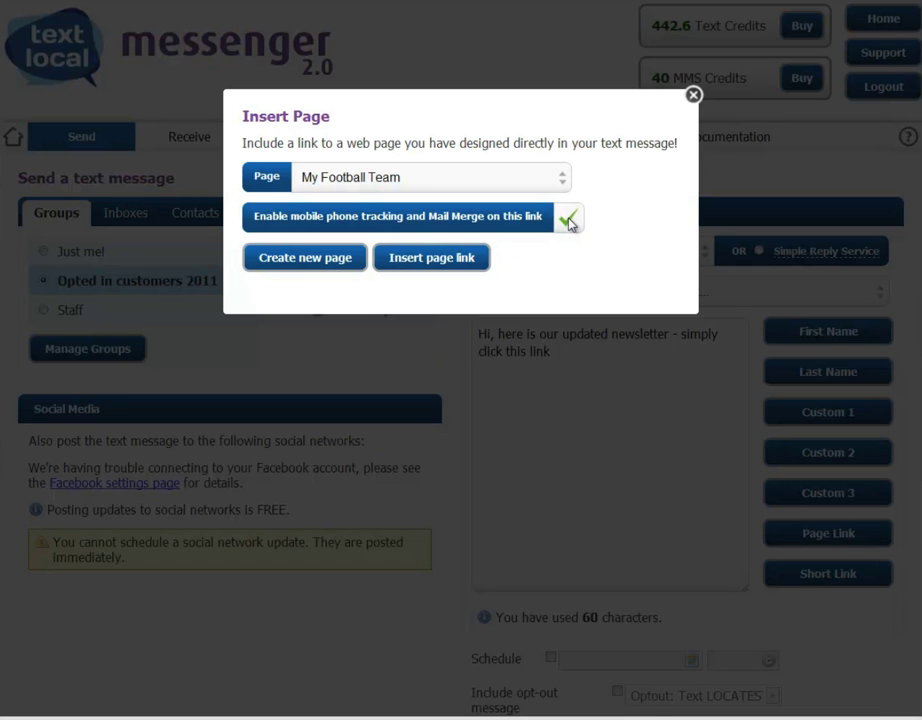
# Insert the tracked My Football Team link, schedule the message for 28 June 2012 at 14:37, and send it.
pyautogui.click(447, 262)
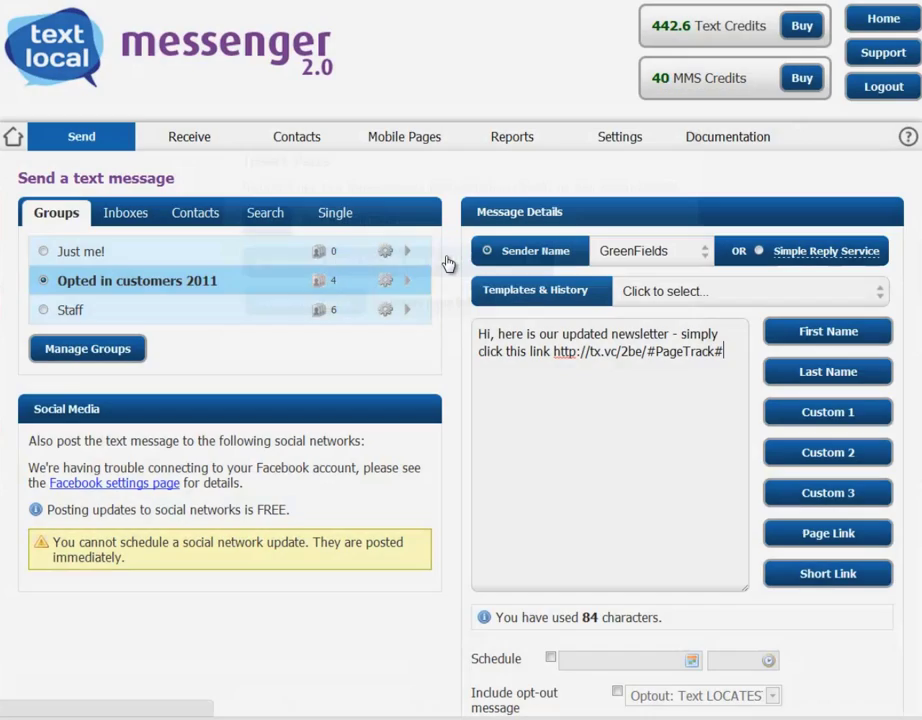
pyautogui.scroll(-2, 556, 539)
pyautogui.click(551, 527)
pyautogui.click(691, 530)
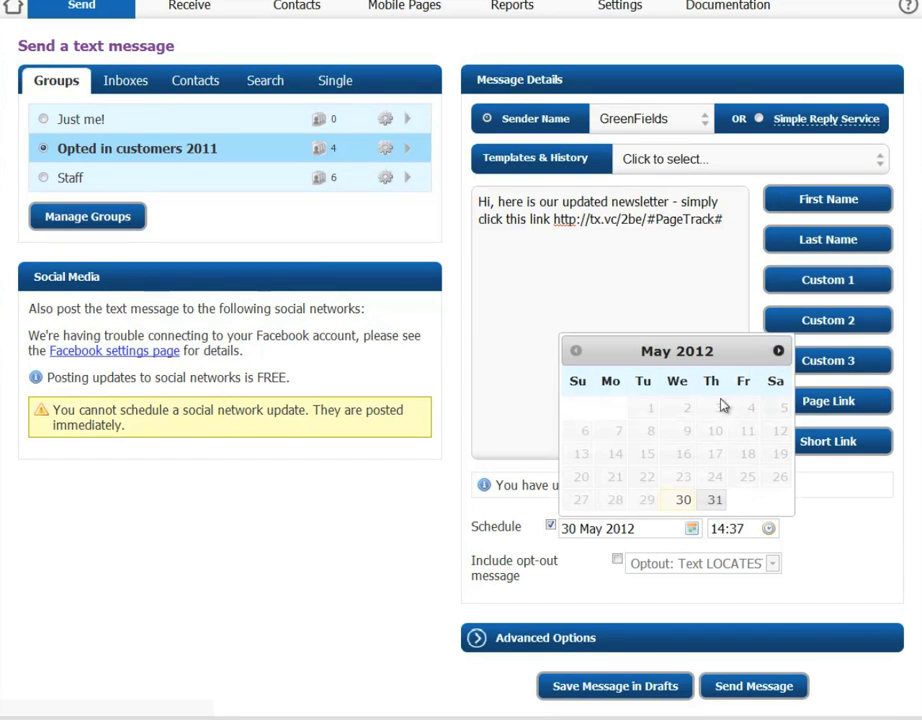
pyautogui.click(778, 351)
pyautogui.click(712, 500)
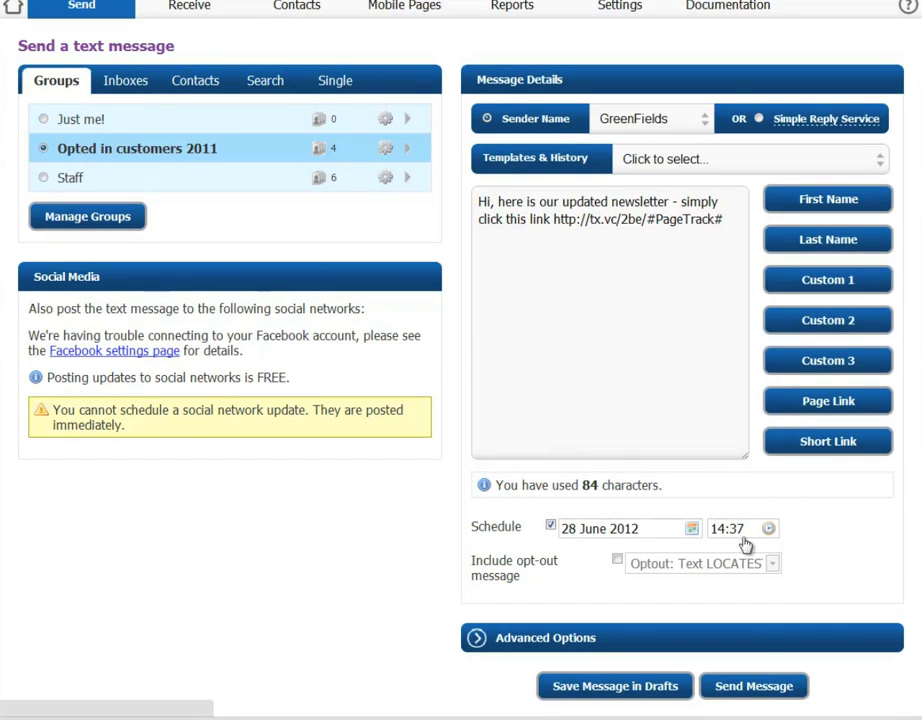
pyautogui.click(767, 687)
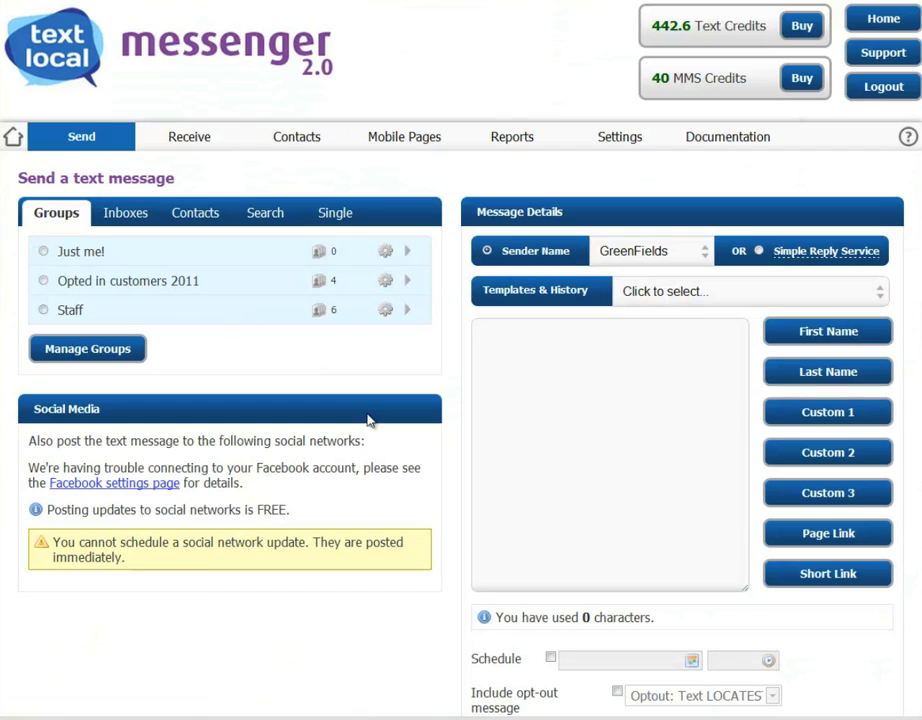
# Open My Football Team's Page Stats from the mobile pages list and review the visit, resolution and device charts.
pyautogui.moveTo(405, 145)
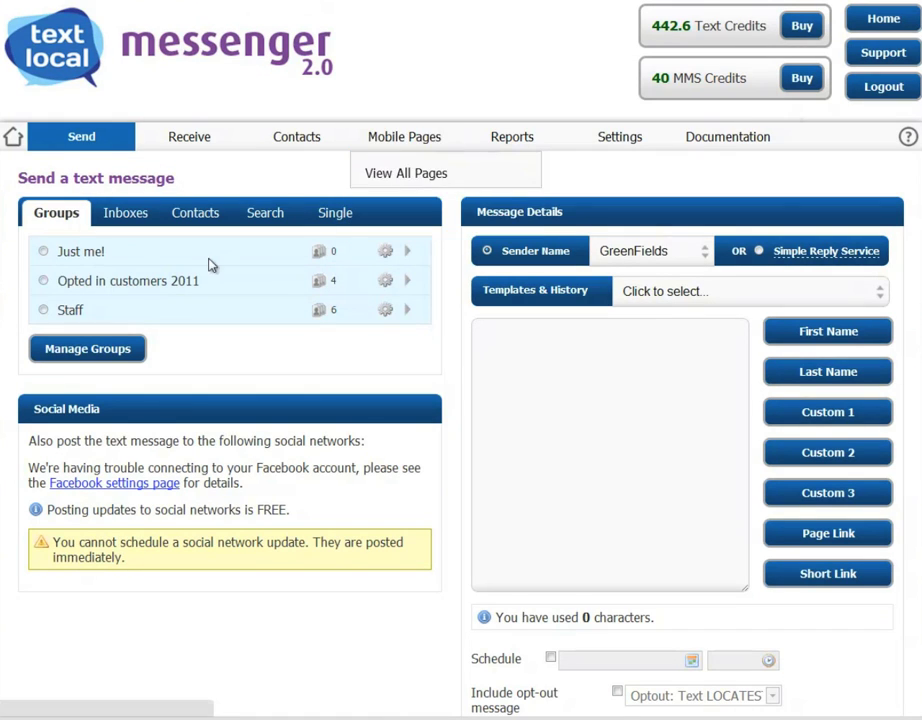
pyautogui.click(405, 173)
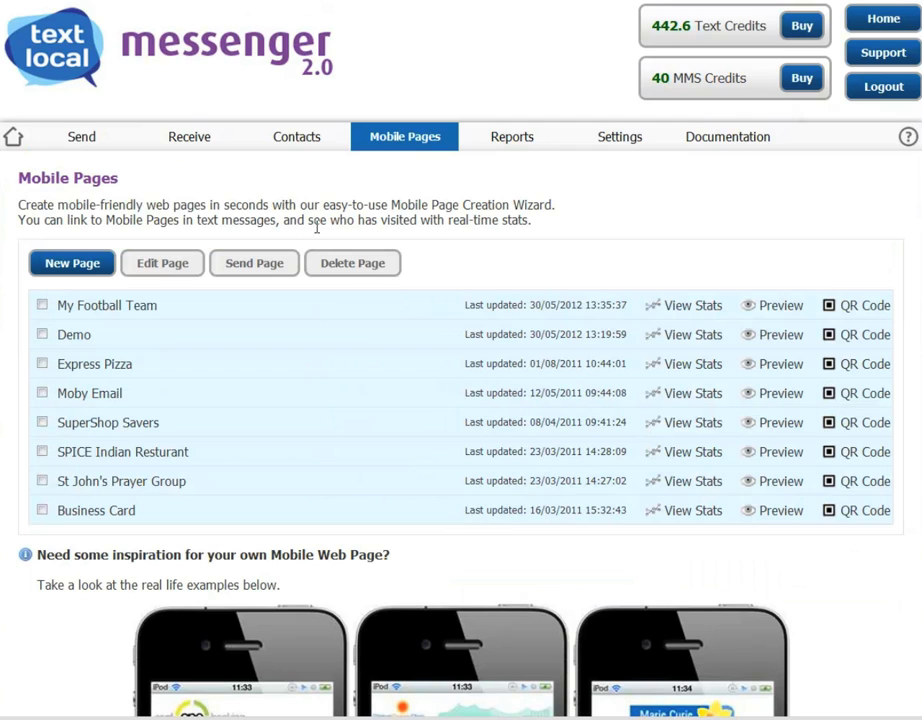
pyautogui.click(690, 306)
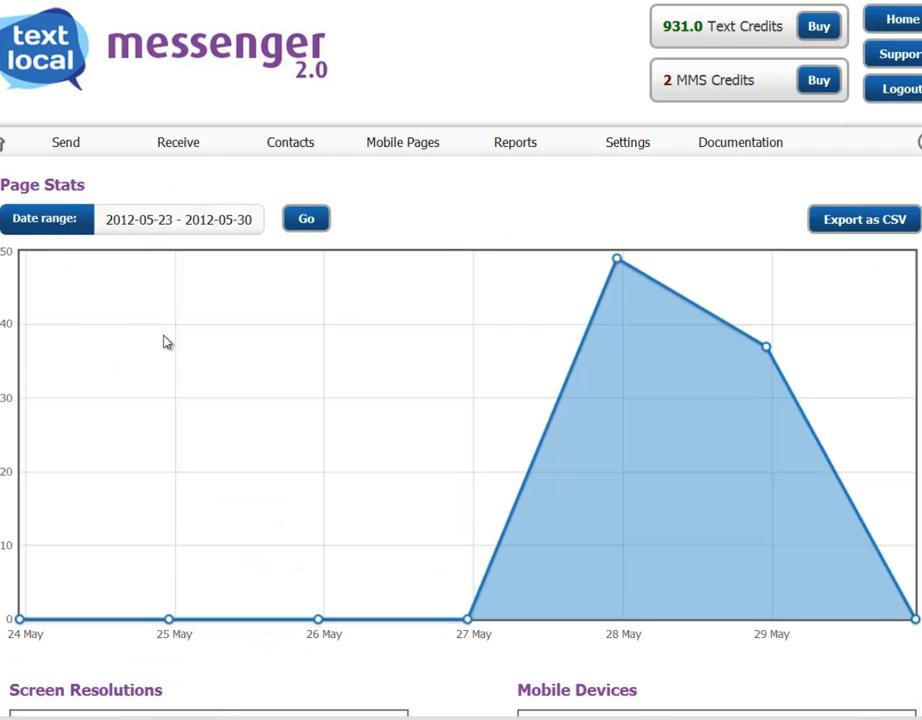
pyautogui.scroll(-5, 461, 360)
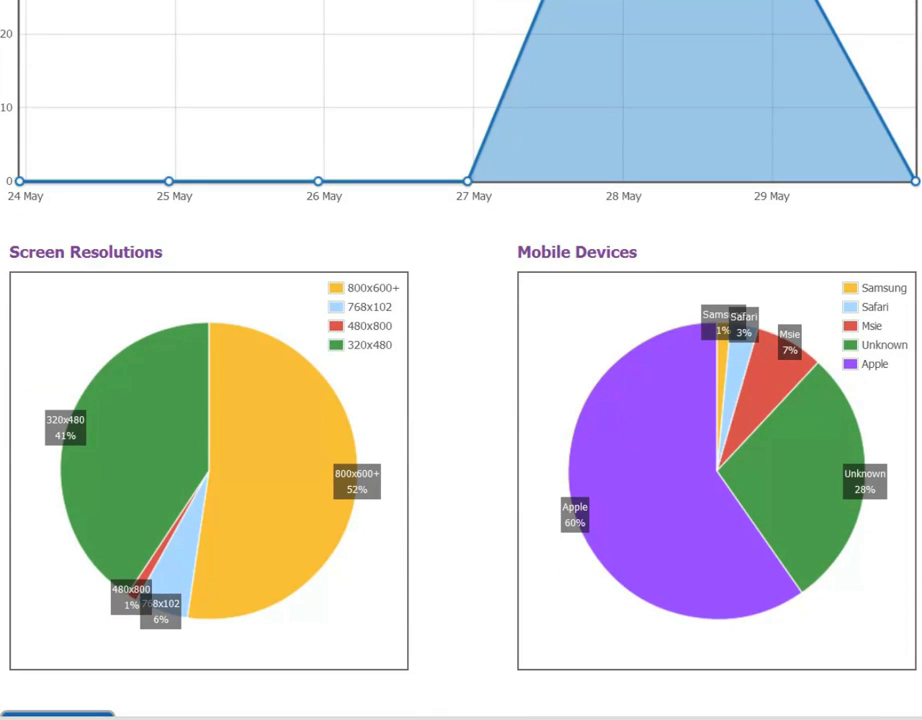
pyautogui.scroll(5, 461, 360)
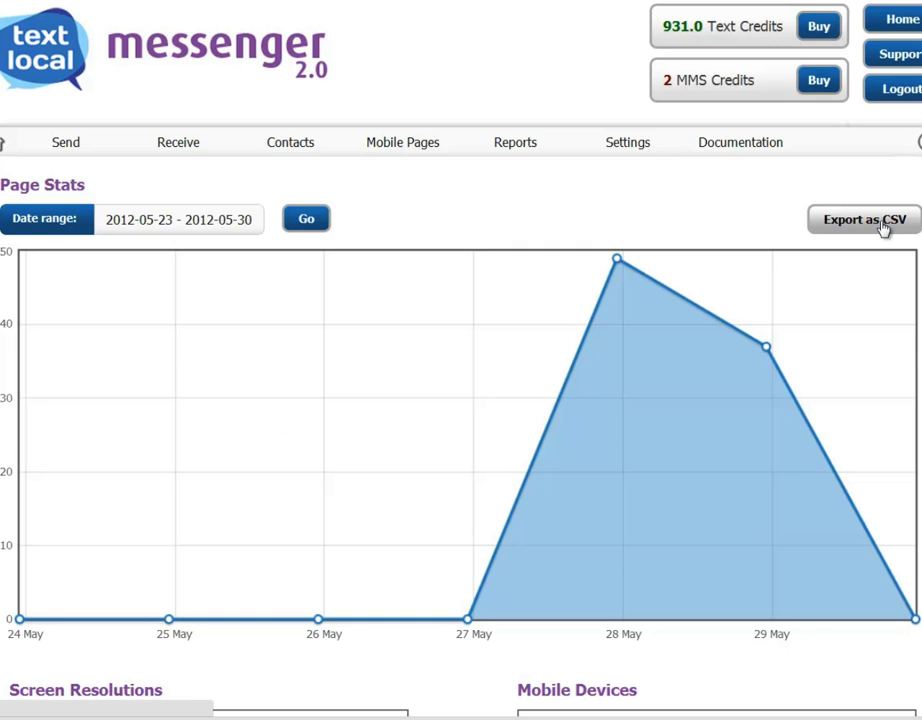
# Go back to the Mobile Pages list, with My Football Team at the top.
pyautogui.click(403, 142)
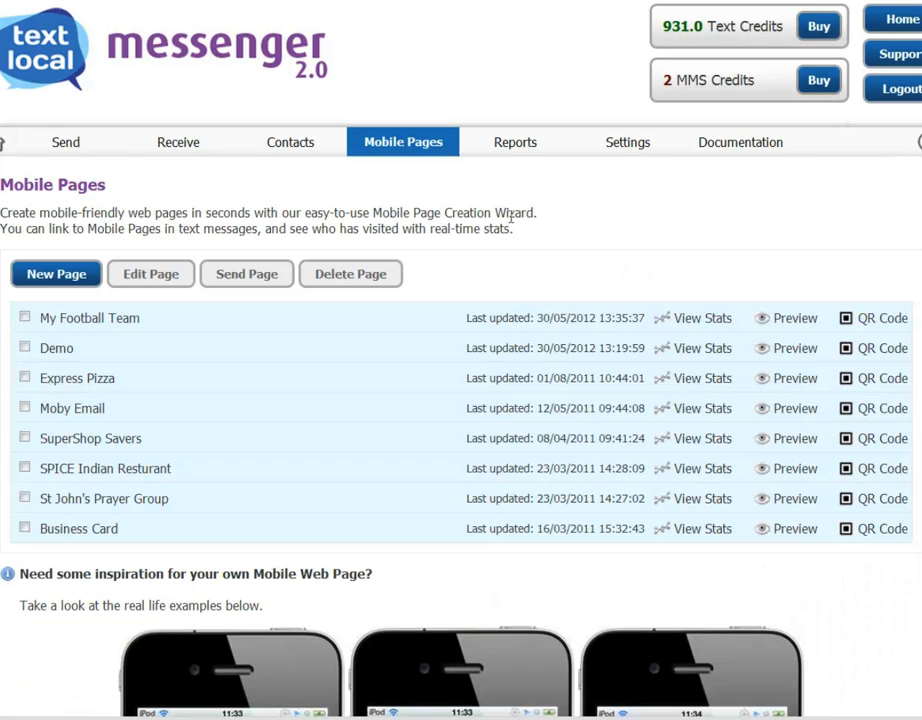